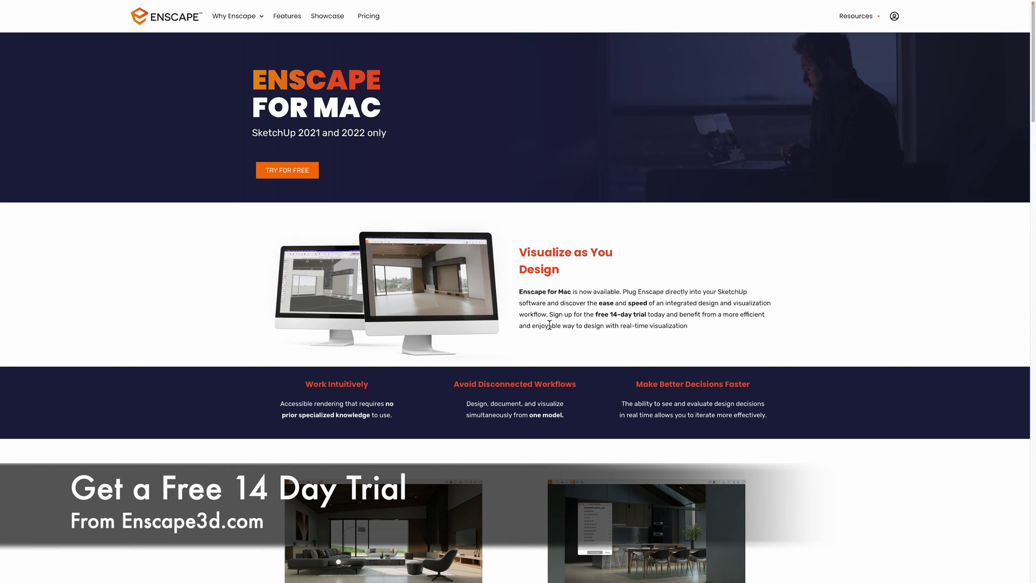
- Scroll the Enscape for Mac page down past Other Features and Still to come to the FAQ section
drag(1031, 92, 1000, 294)
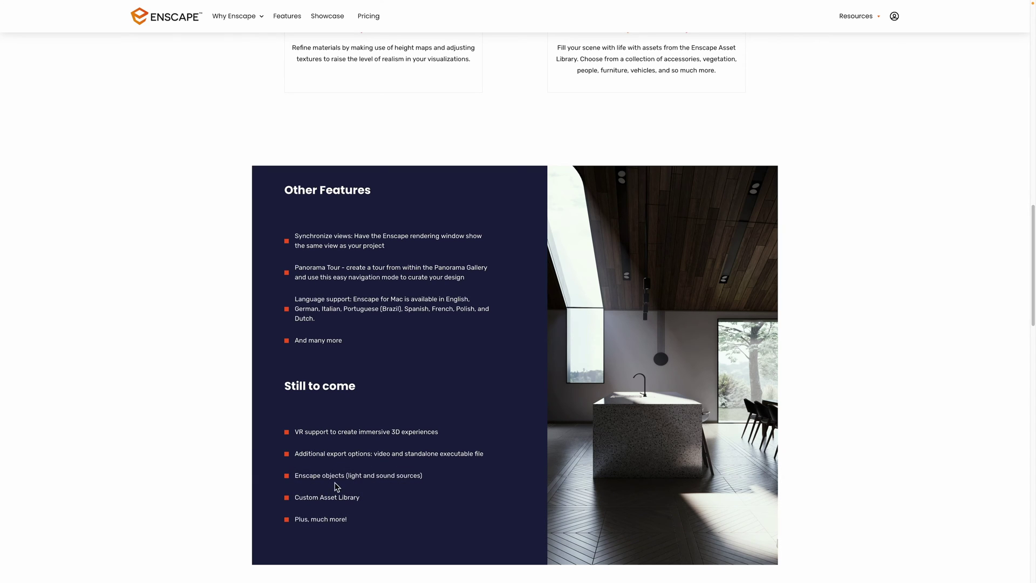
scroll(386, 472, down, 5)
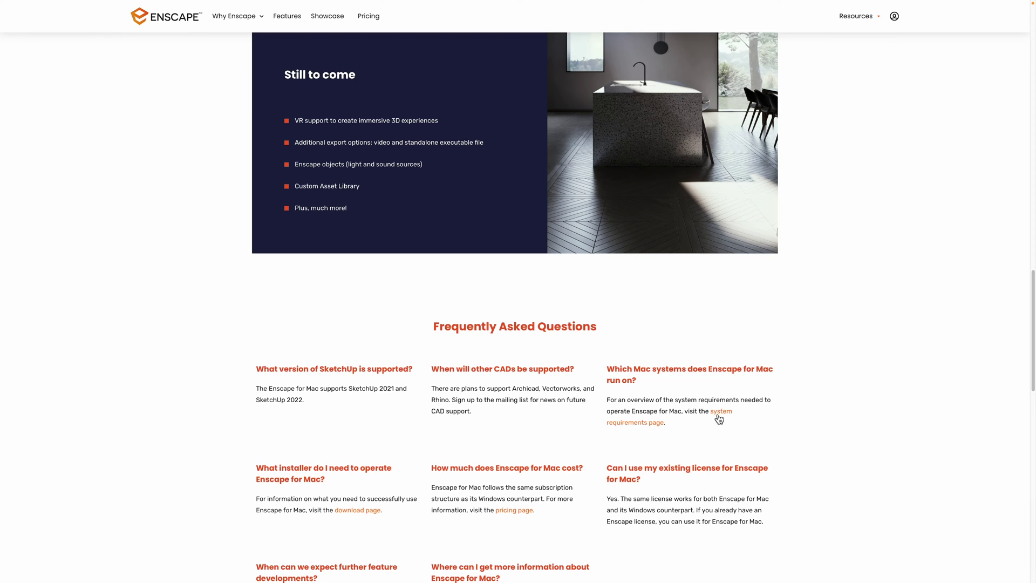
click(720, 414)
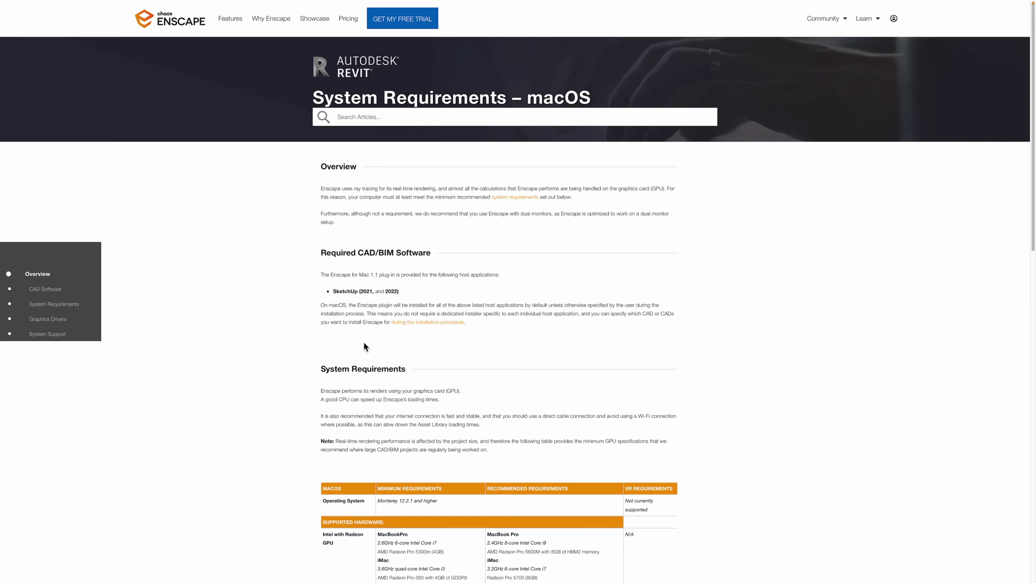
scroll(363, 393, down, 2)
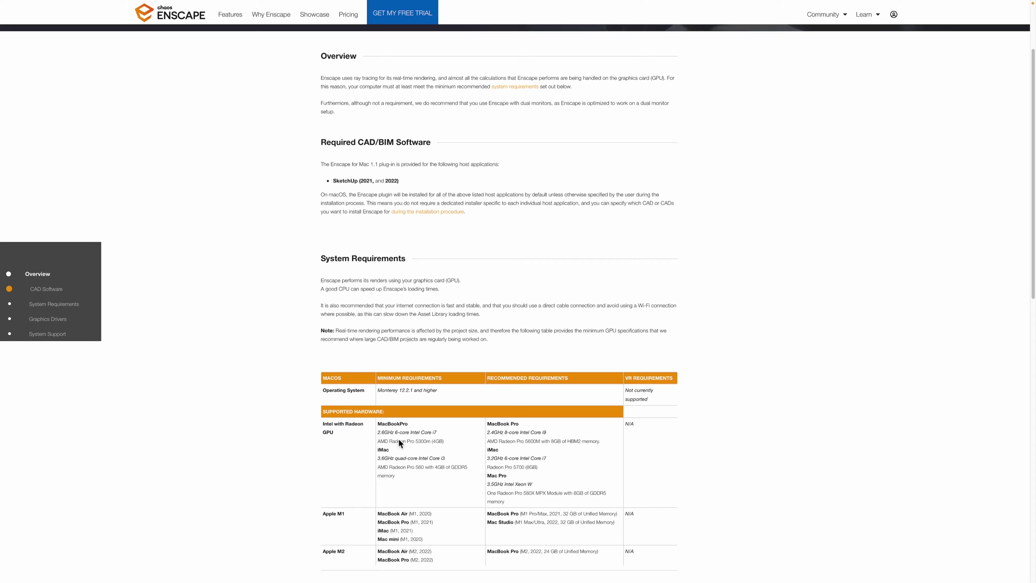
scroll(464, 455, down, 1)
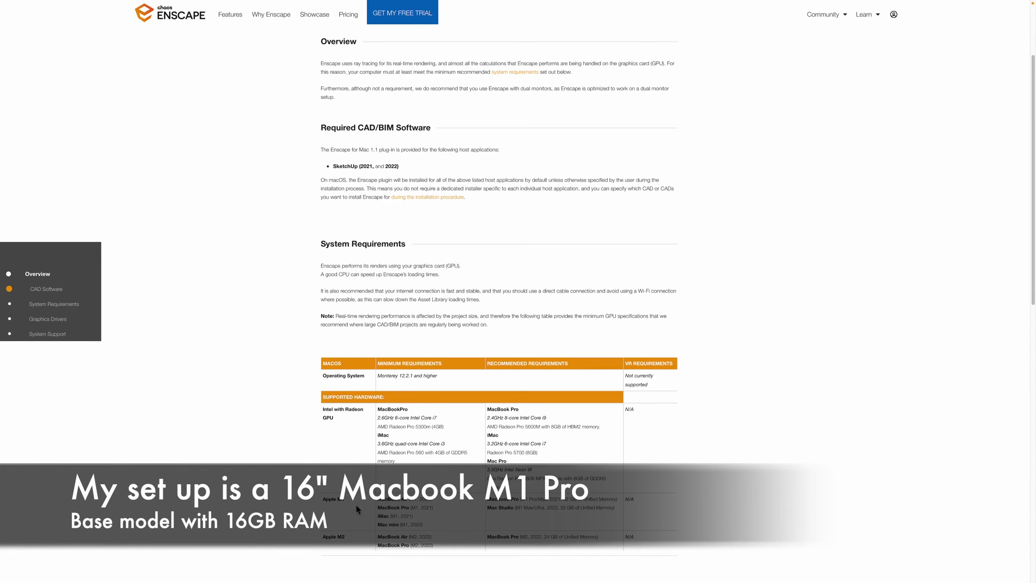
scroll(356, 509, down, 2)
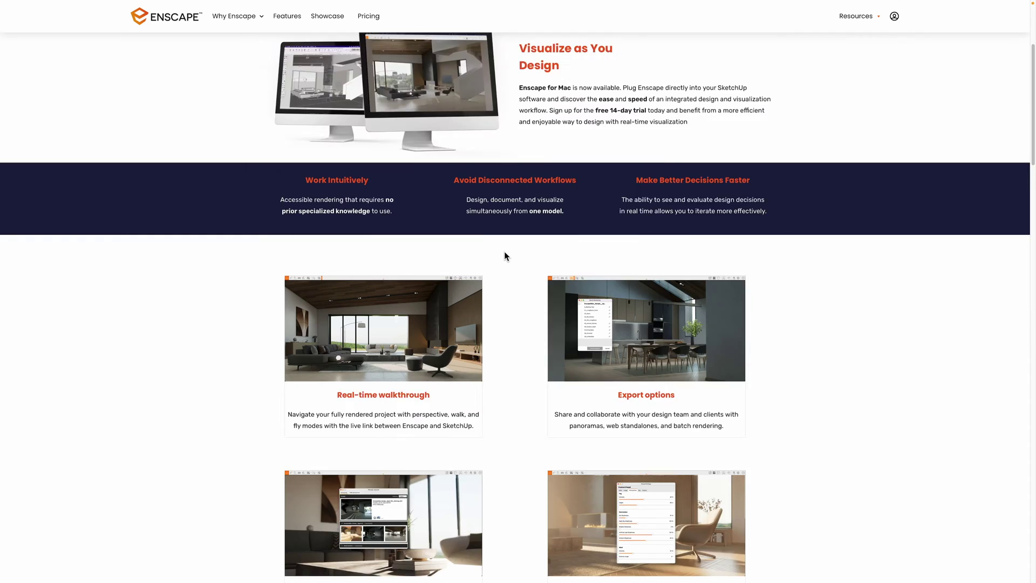
scroll(505, 255, down, 4)
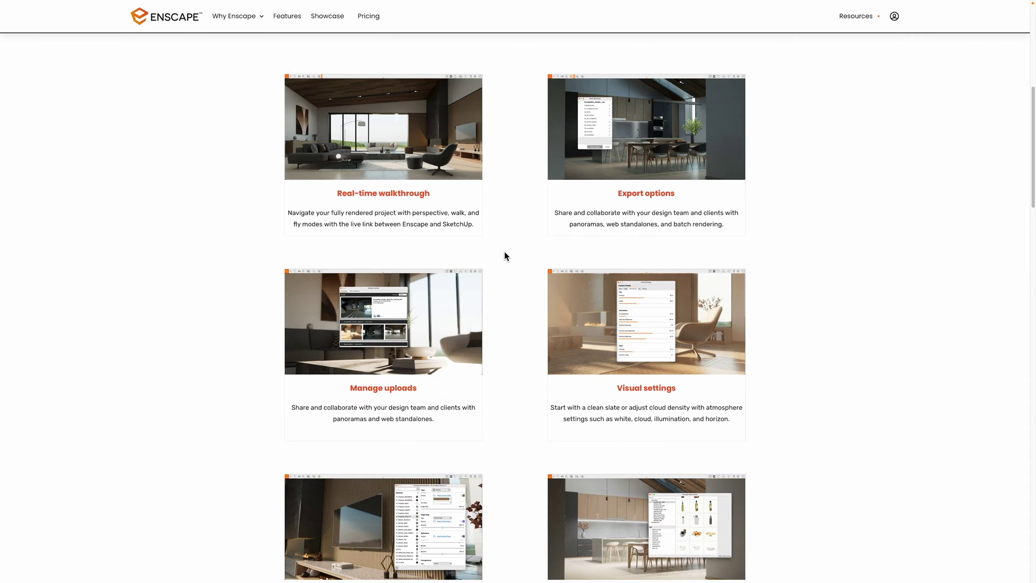
scroll(505, 255, down, 10)
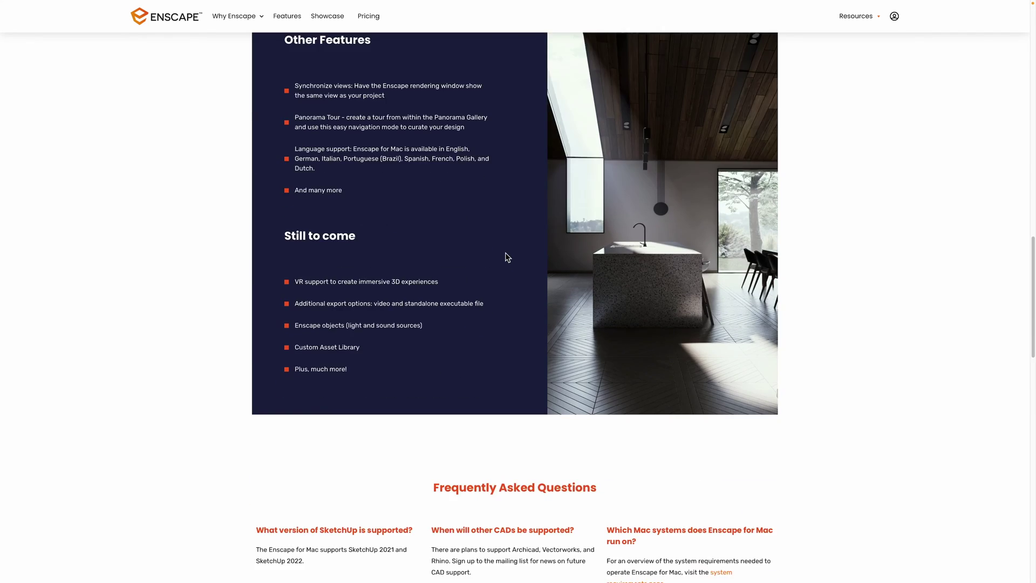
scroll(507, 256, down, 7)
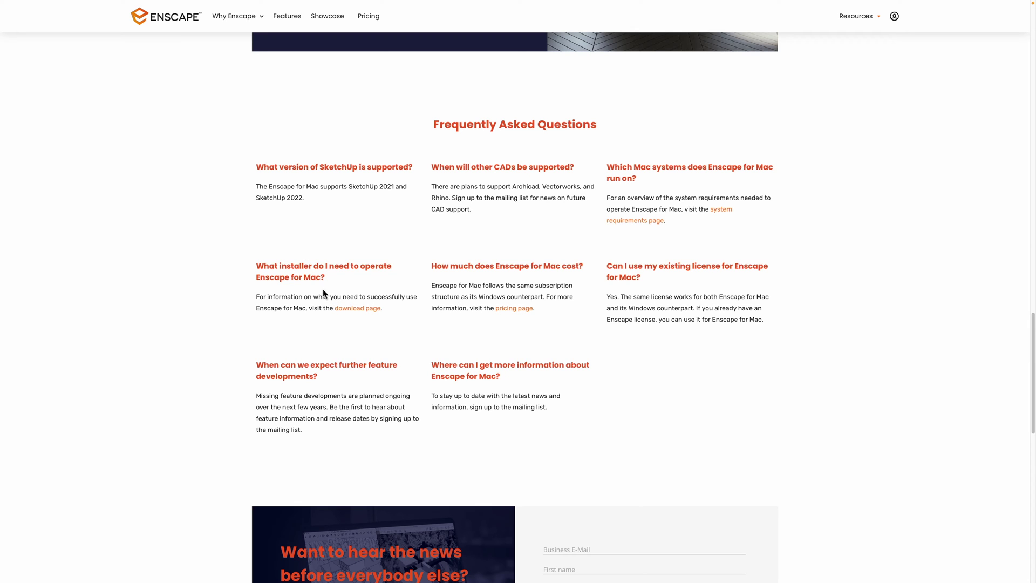
click(354, 309)
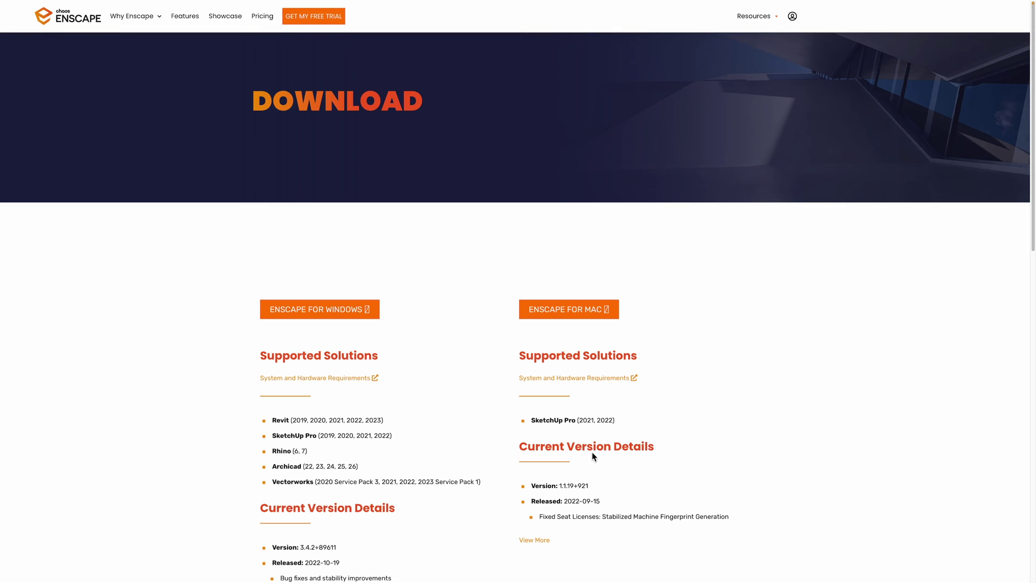
- Browse Enscape's Free Sample Projects page, then switch to SketchUp showing the living room model
mouse_move(776, 24)
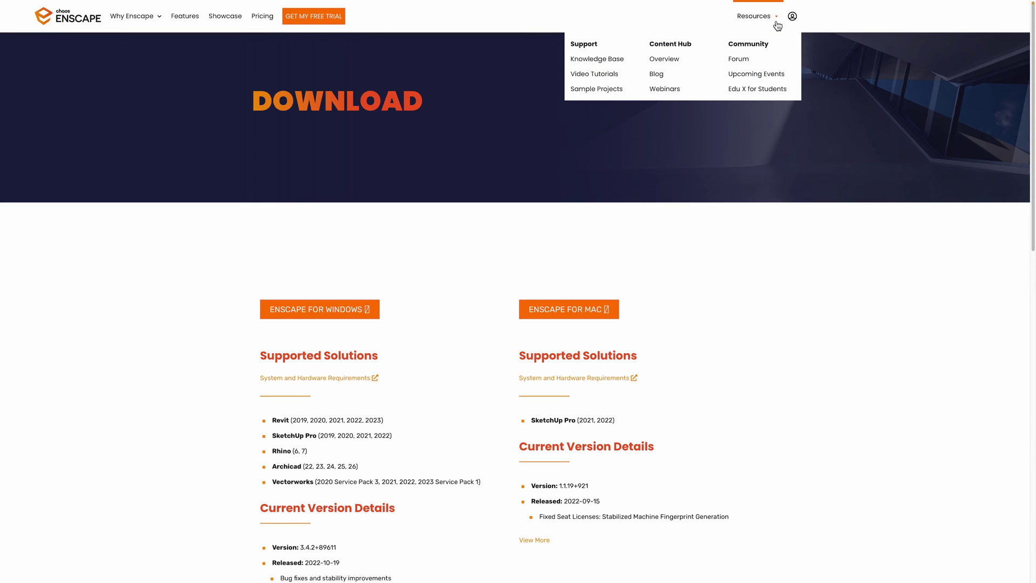
click(608, 93)
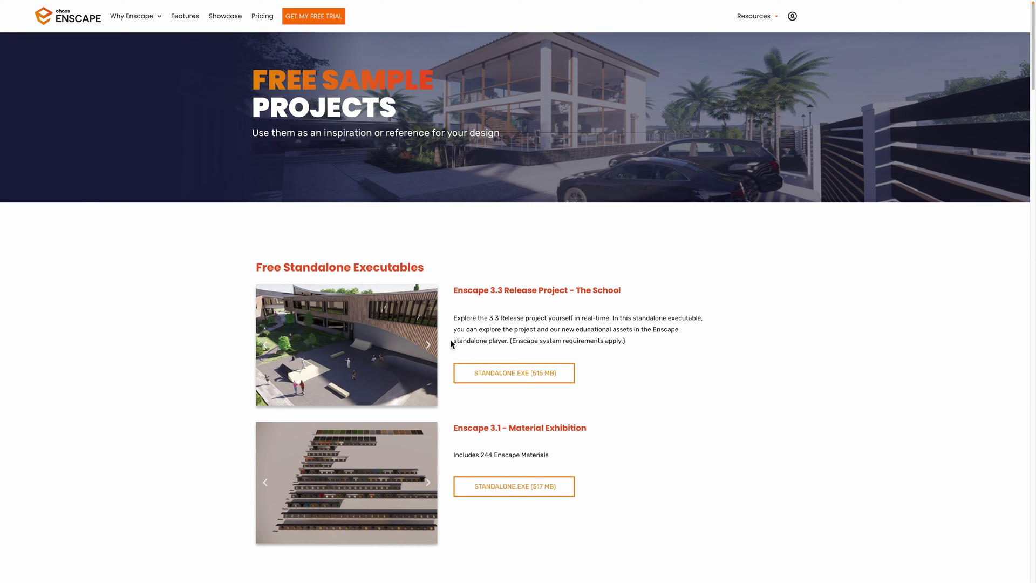
scroll(451, 344, down, 3)
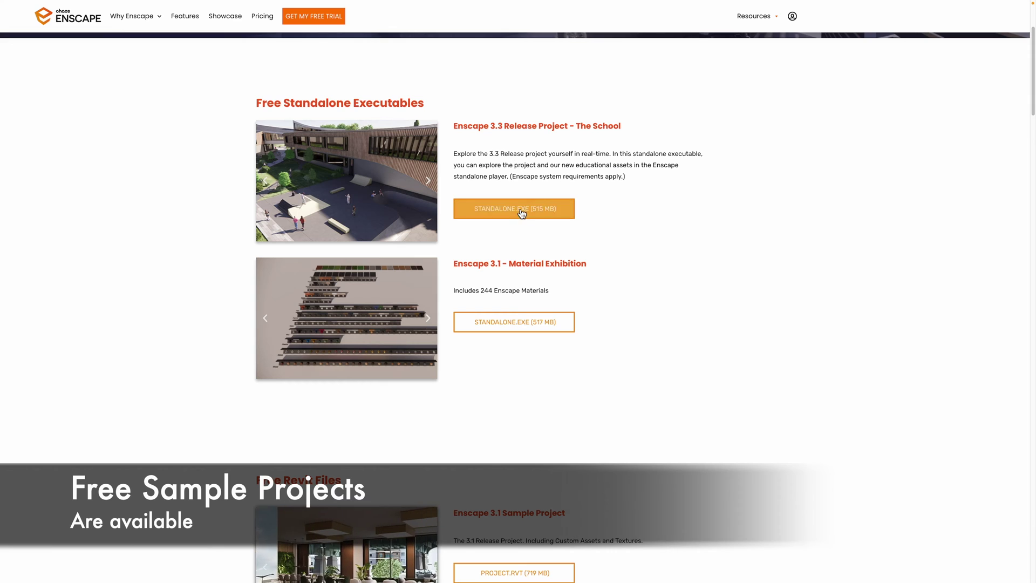
scroll(533, 212, down, 4)
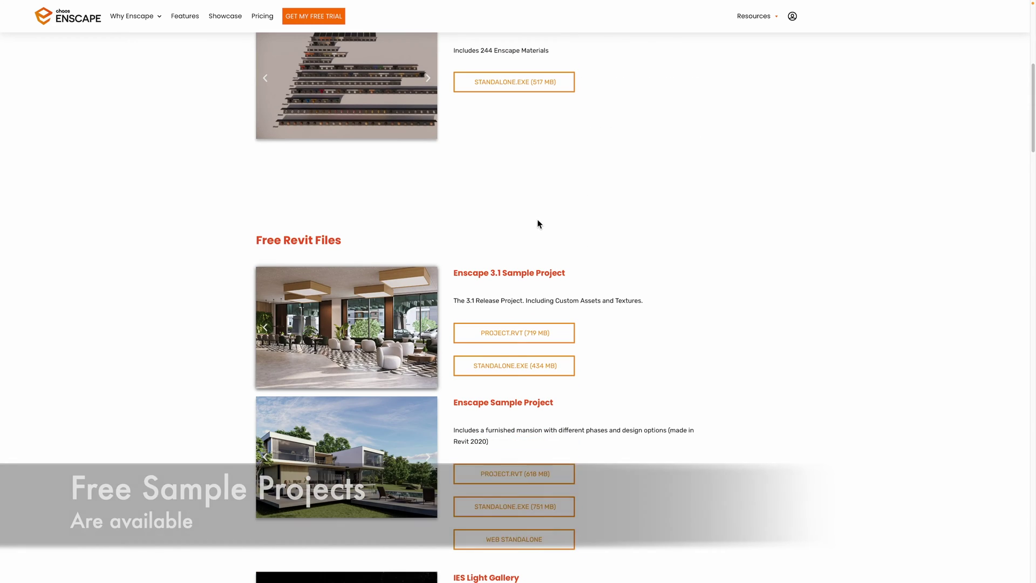
scroll(506, 351, down, 5)
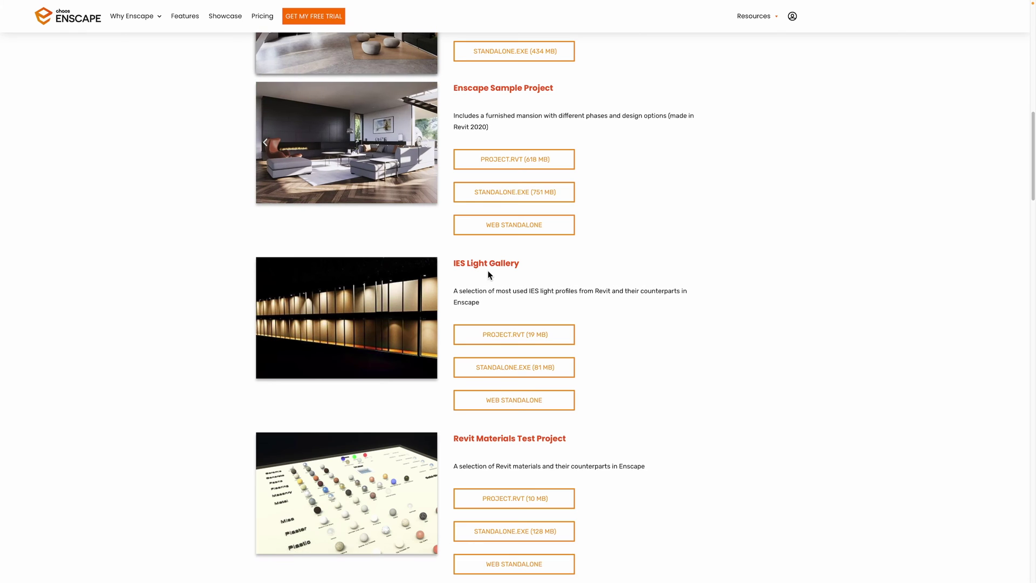
scroll(497, 286, up, 12)
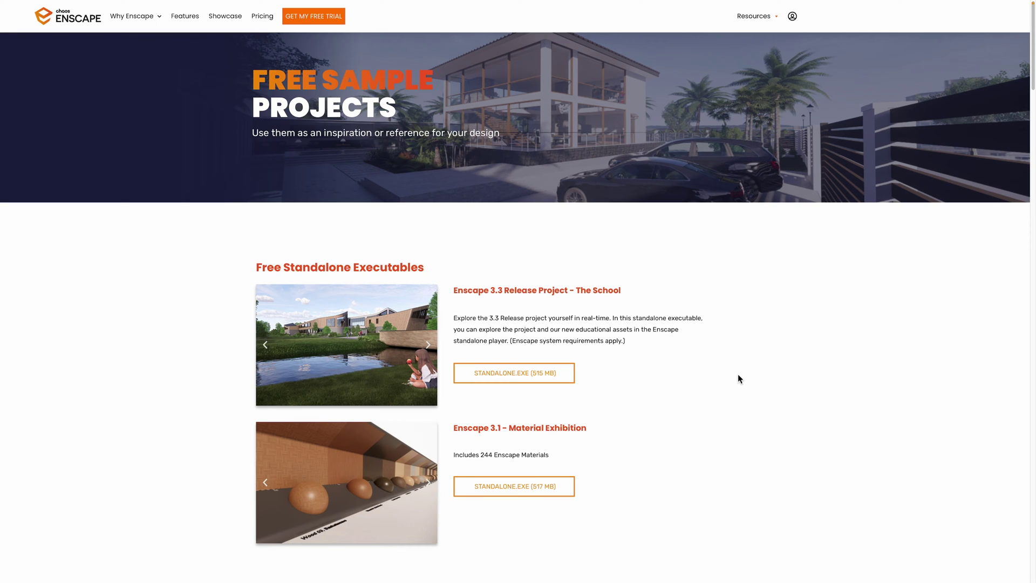
mouse_move(785, 572)
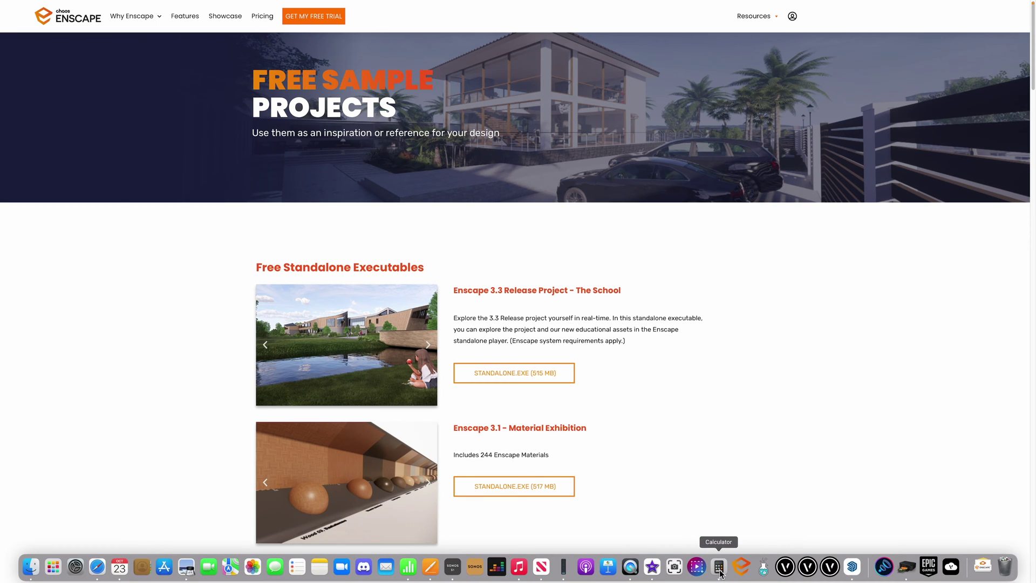
click(853, 567)
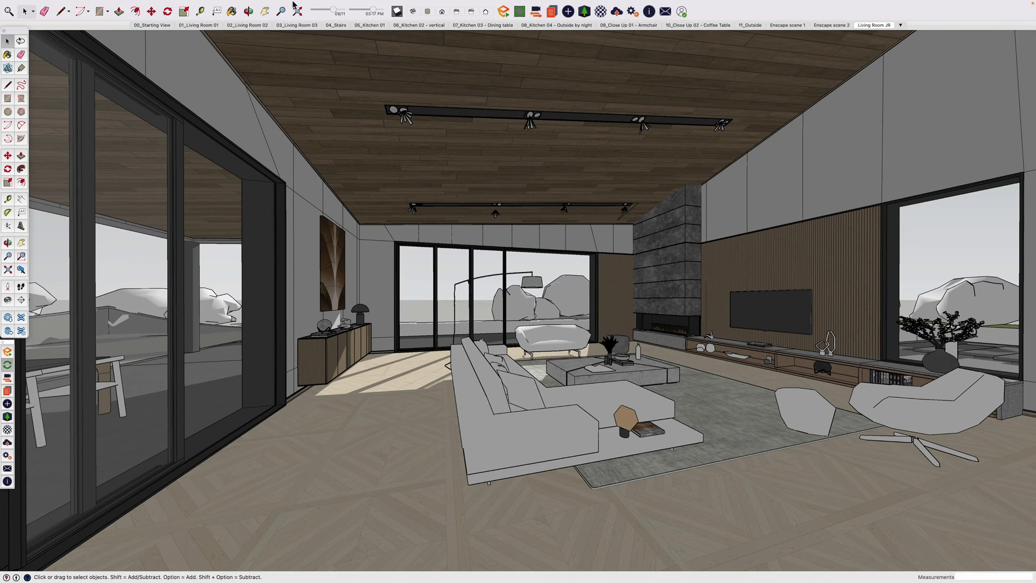
- Pan and orbit the Apple Hills living room view to frame the sofa, fireplace wall and left window
mouse_move(294, 4)
shift+scroll(526, 305, right, 10)
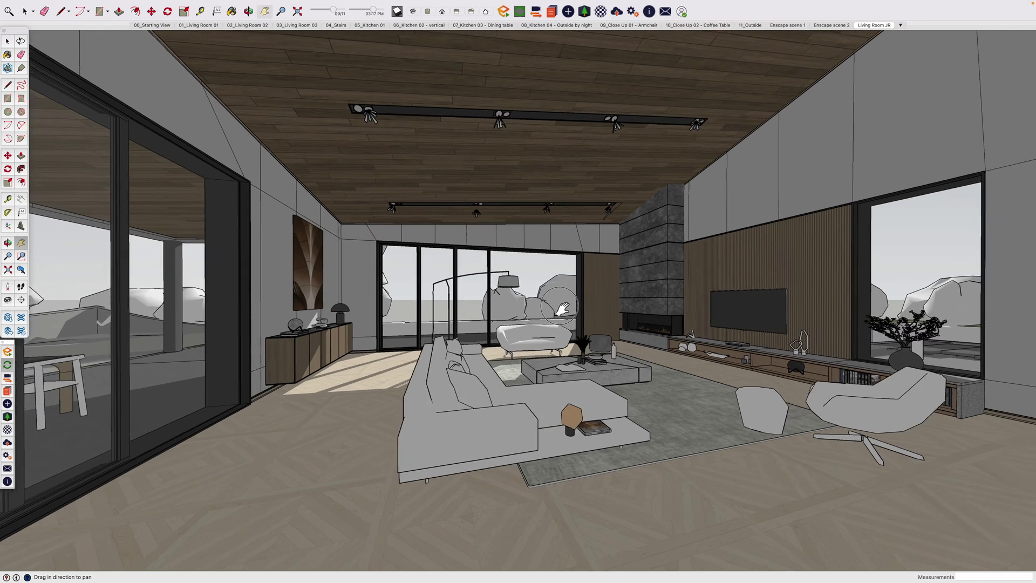
shift+scroll(526, 304, right, 10)
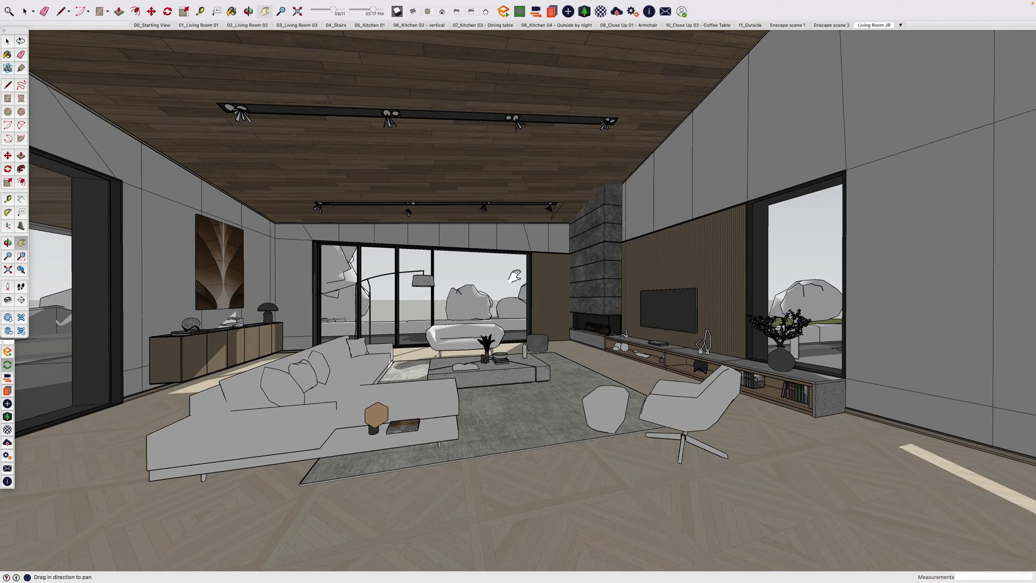
key(o)
drag(513, 309, 561, 301)
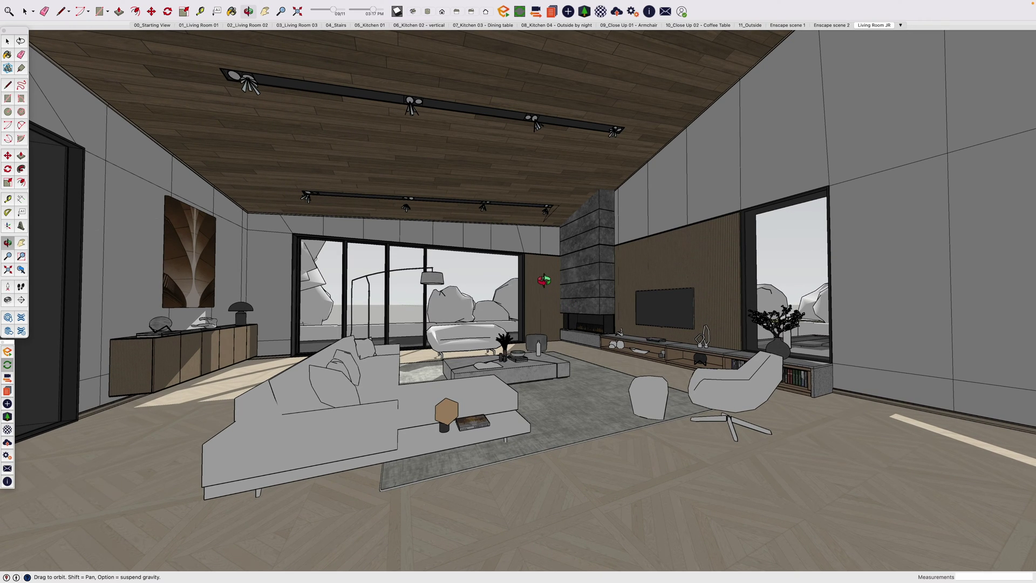
mouse_move(475, 4)
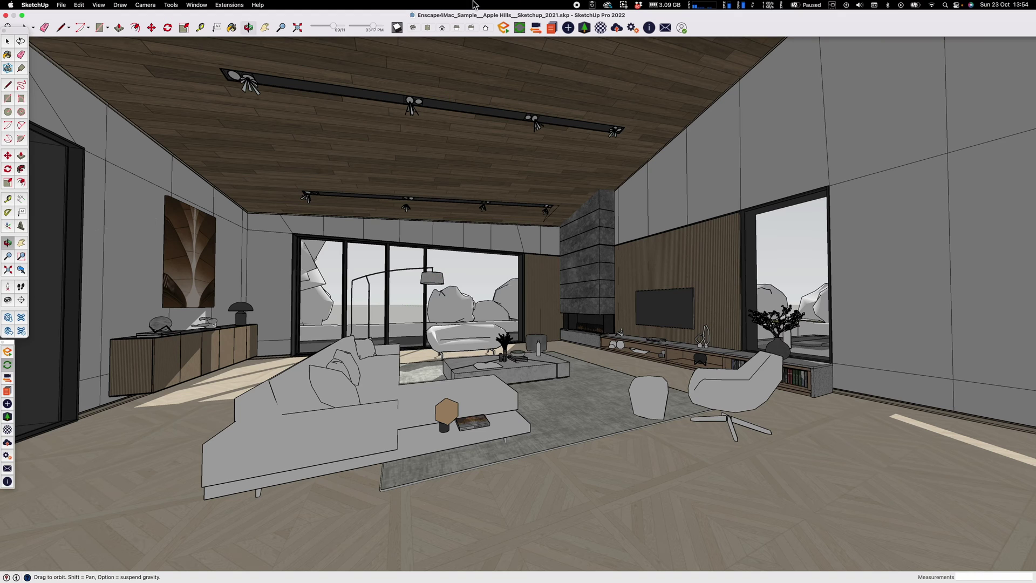
- Check the Enscape commands listed under the Extensions menu
click(224, 5)
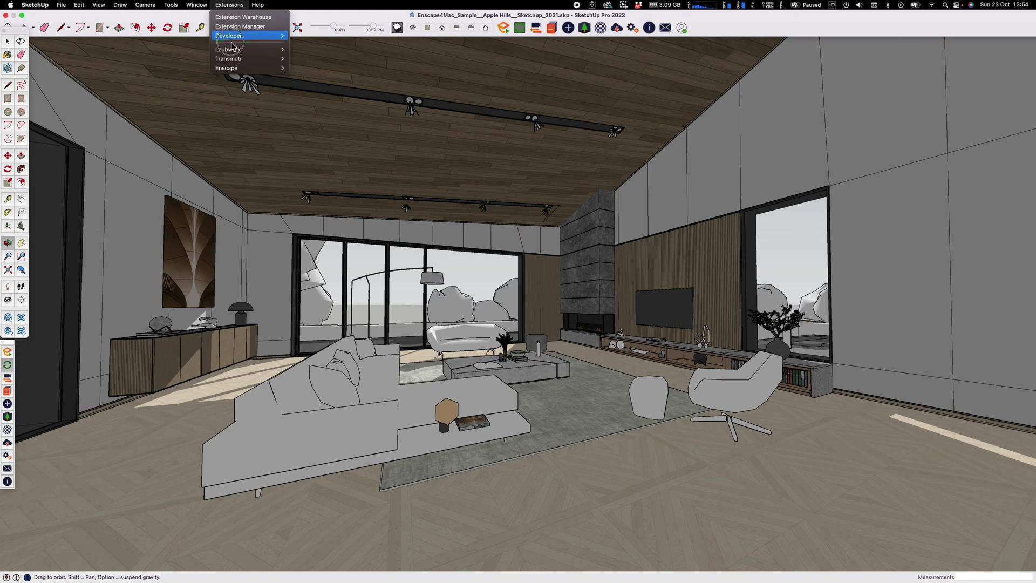
click(234, 68)
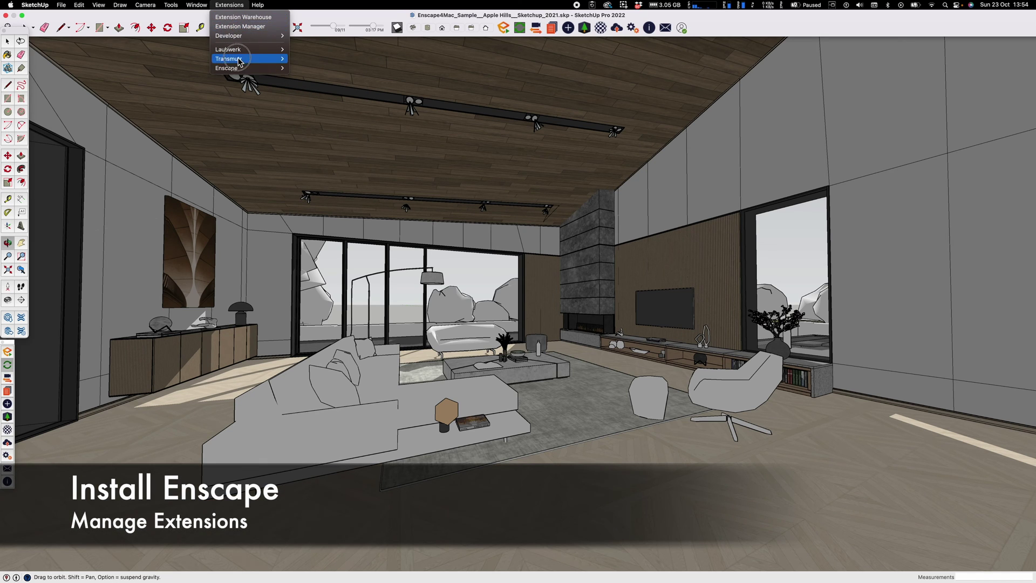
mouse_move(238, 68)
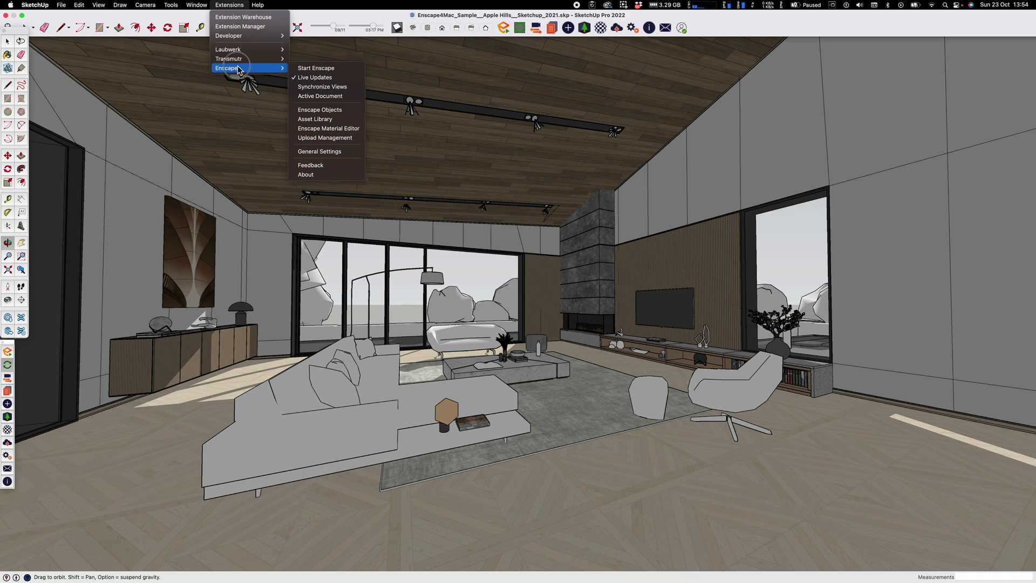
- Add the Enscape items to the toolbar via Customize Toolbar, then start Enscape for the model
click(736, 28)
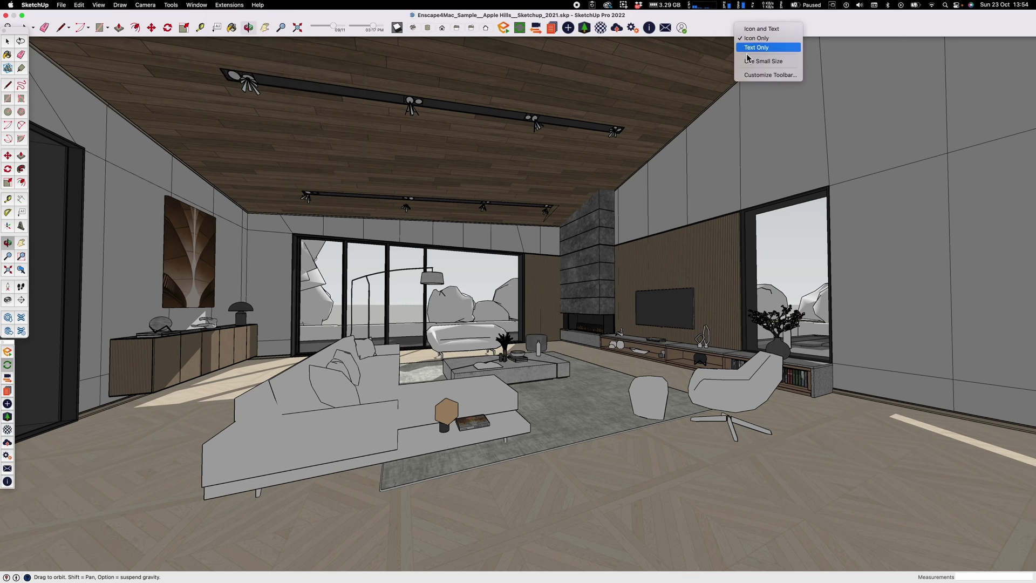
click(770, 75)
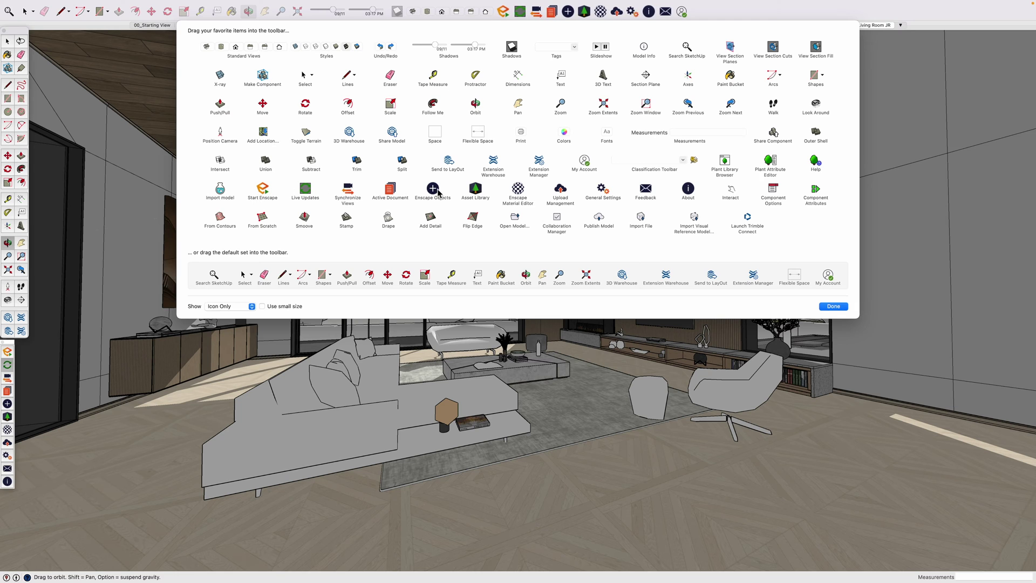
click(833, 306)
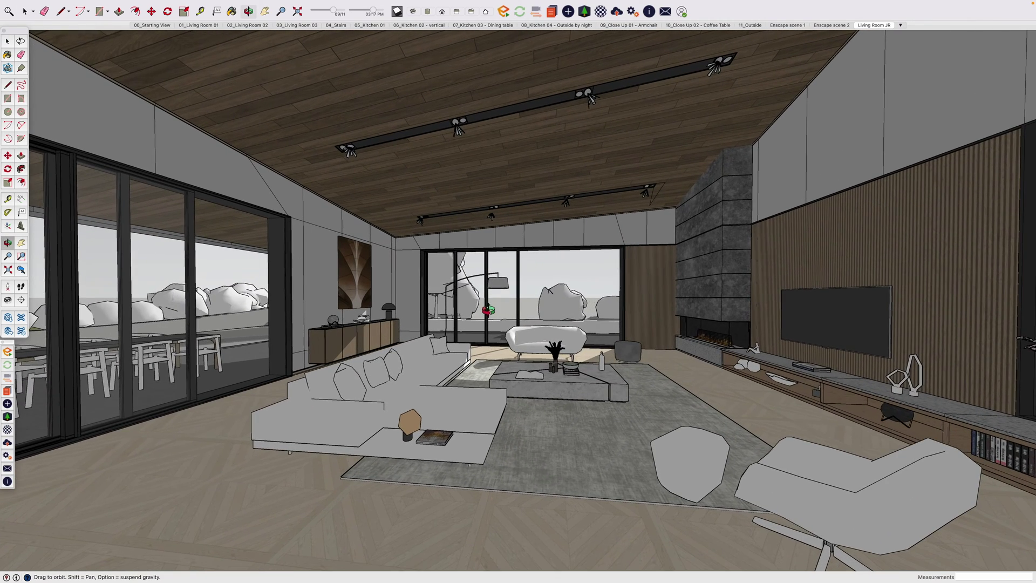
click(505, 13)
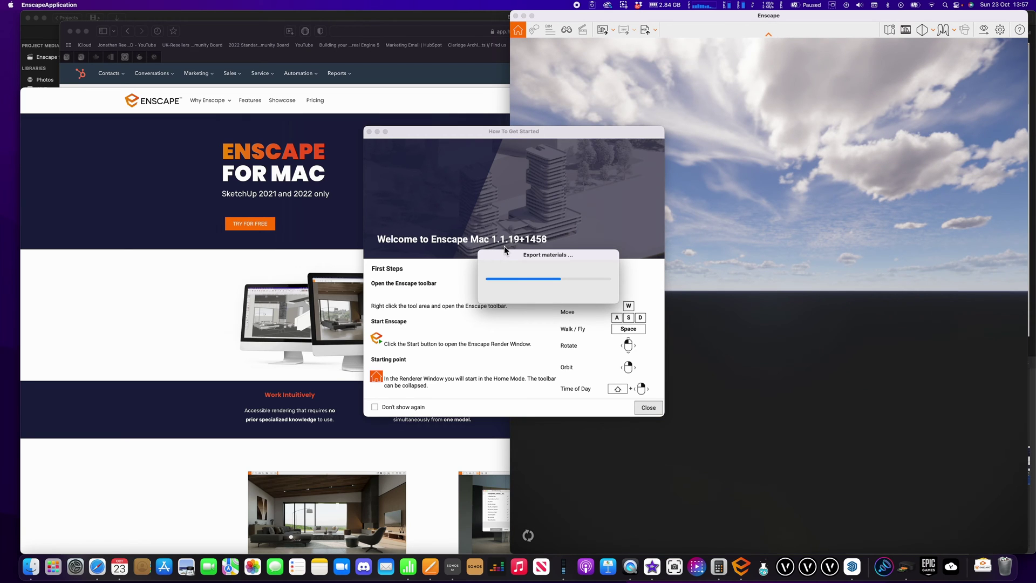
- Move aside and close the How To Get Started window, then load the living room into the render
drag(511, 141, 783, 152)
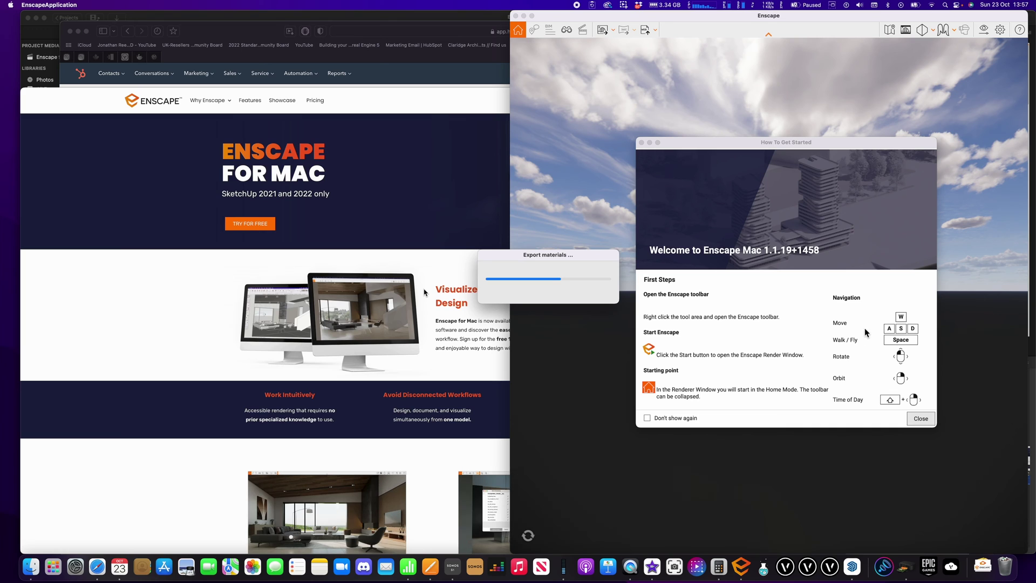
click(921, 420)
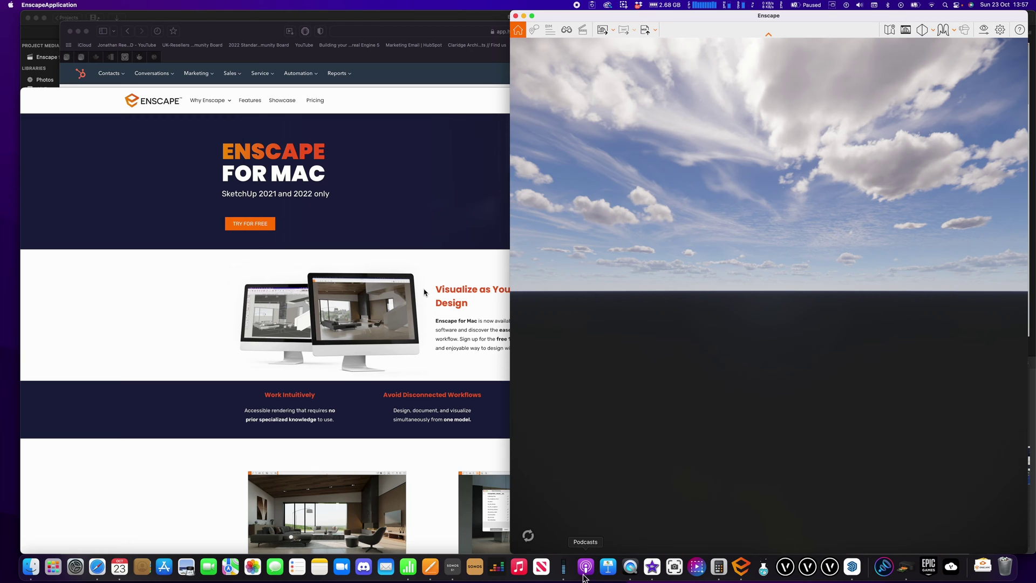
click(528, 537)
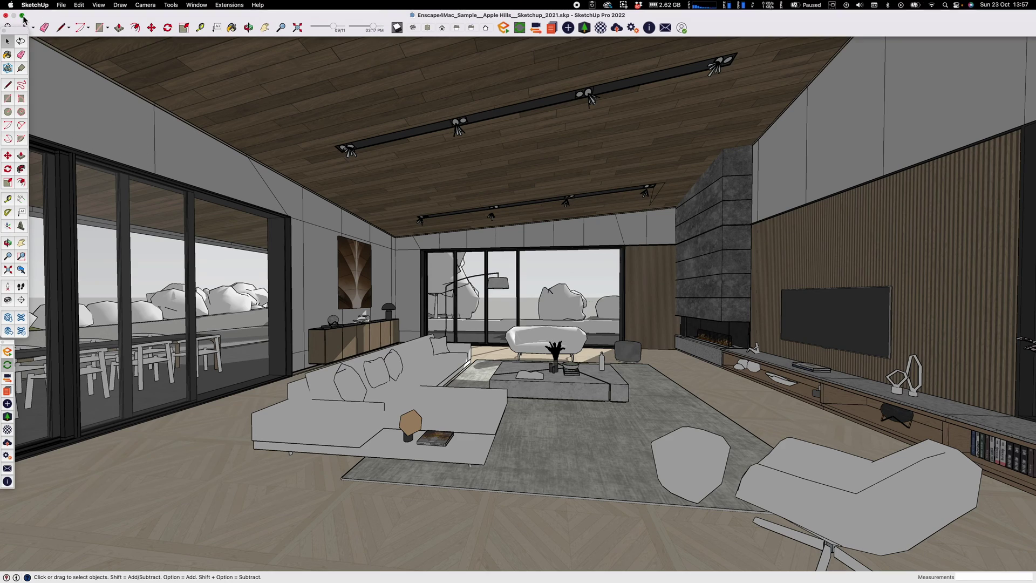
- Exit full screen, tile SketchUp beside the Enscape window, and turn on Synchronize Views
click(21, 15)
mouse_move(67, 26)
mouse_down()
mouse_move(67, 177)
mouse_move(5, 245)
mouse_up()
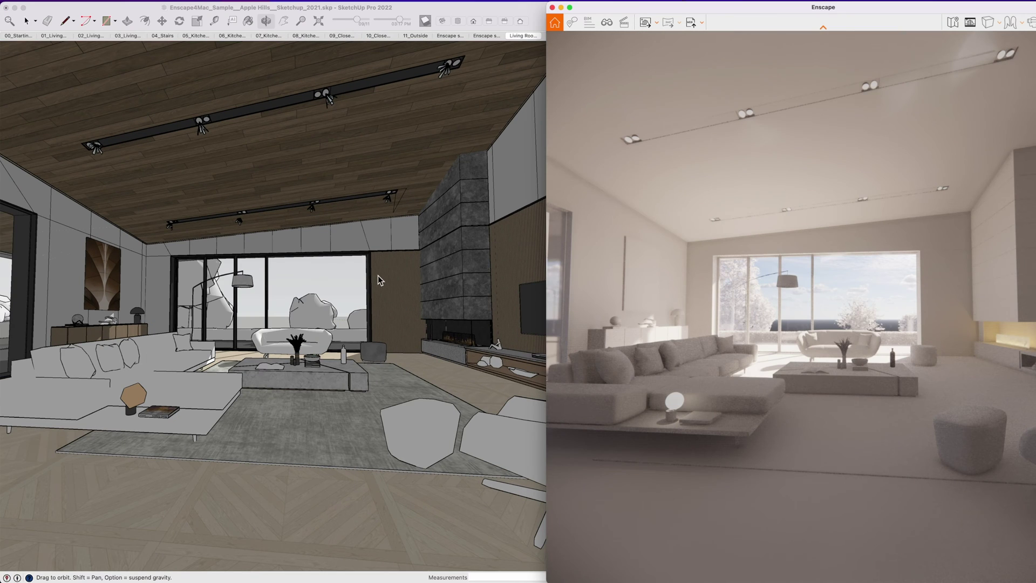
key(o)
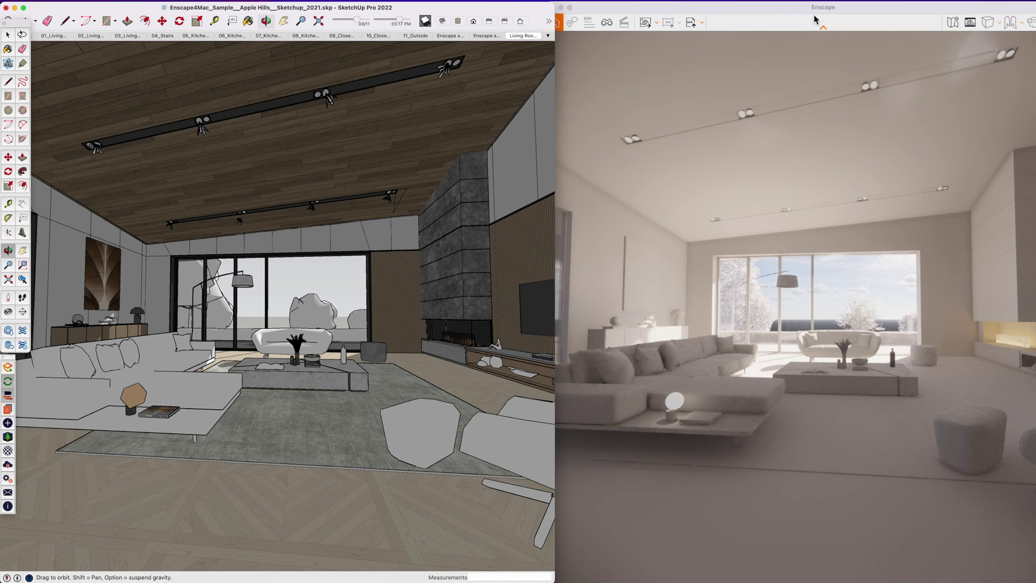
drag(791, 17, 800, 19)
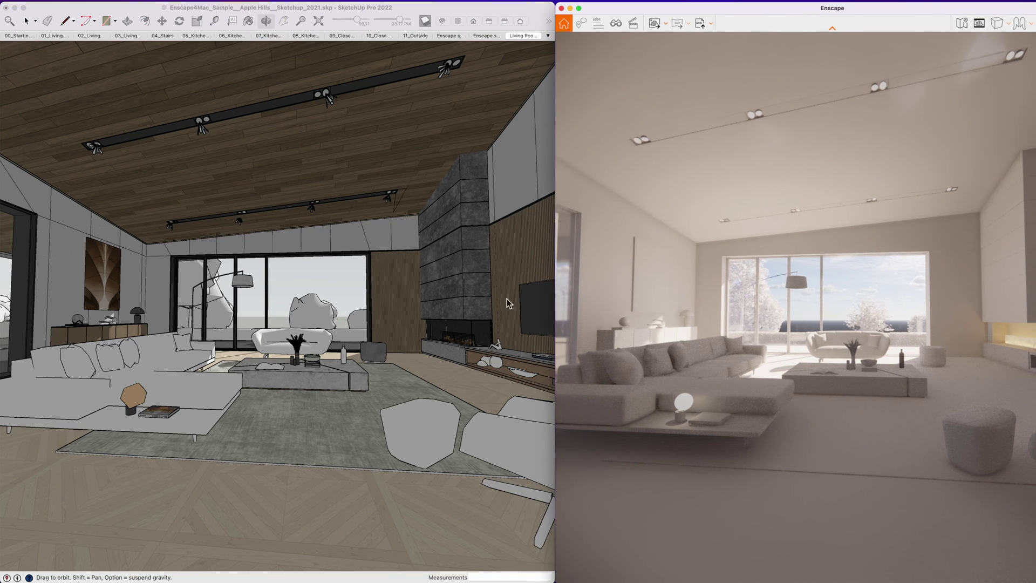
click(415, 15)
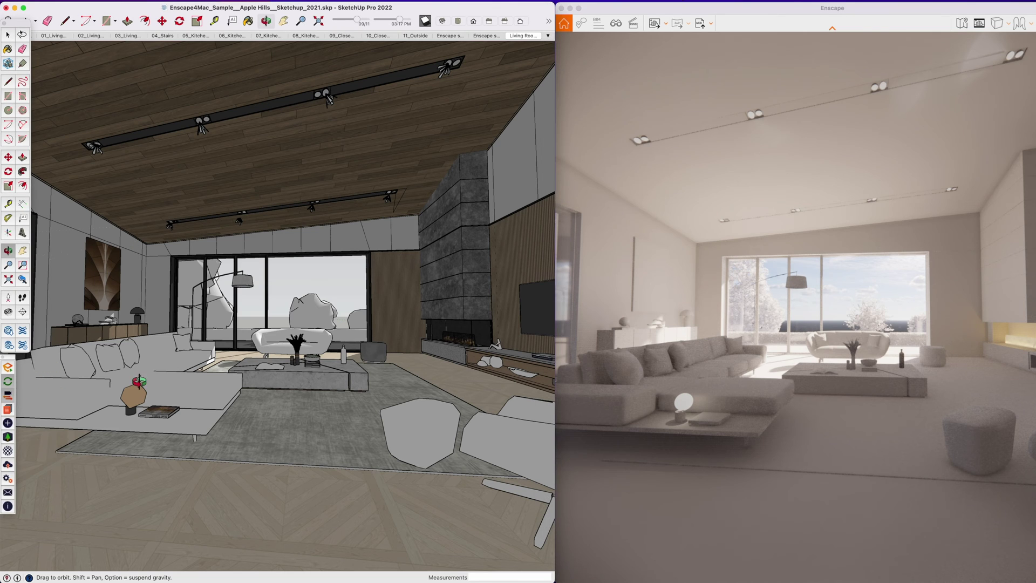
click(11, 399)
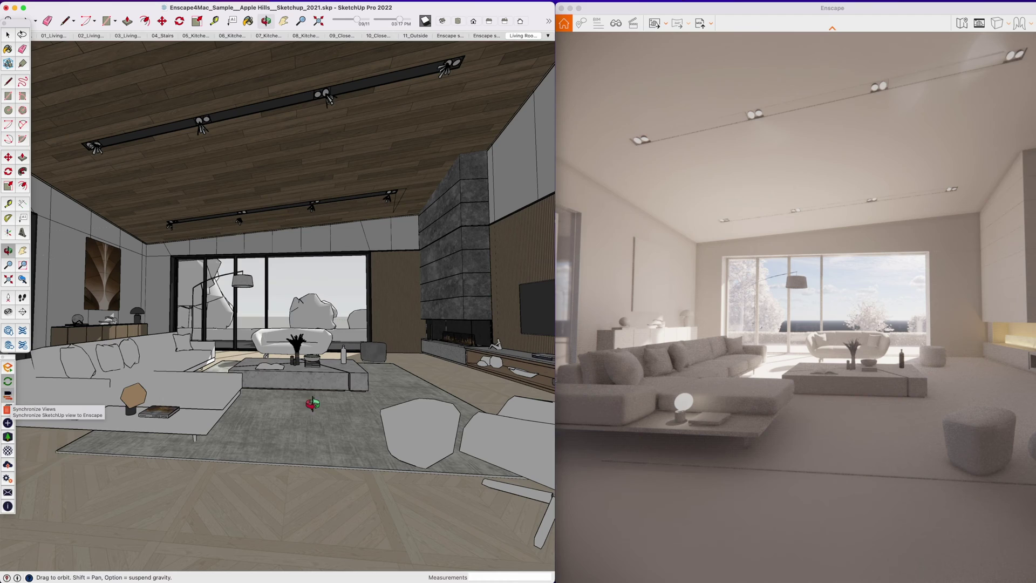
- Orbit the synced camera to face the living-room windows and bring up Visual Settings
mouse_move(302, 408)
mouse_down()
mouse_move(256, 394)
mouse_move(394, 398)
mouse_move(416, 428)
mouse_move(405, 450)
mouse_move(412, 479)
mouse_move(270, 485)
mouse_move(259, 462)
mouse_up()
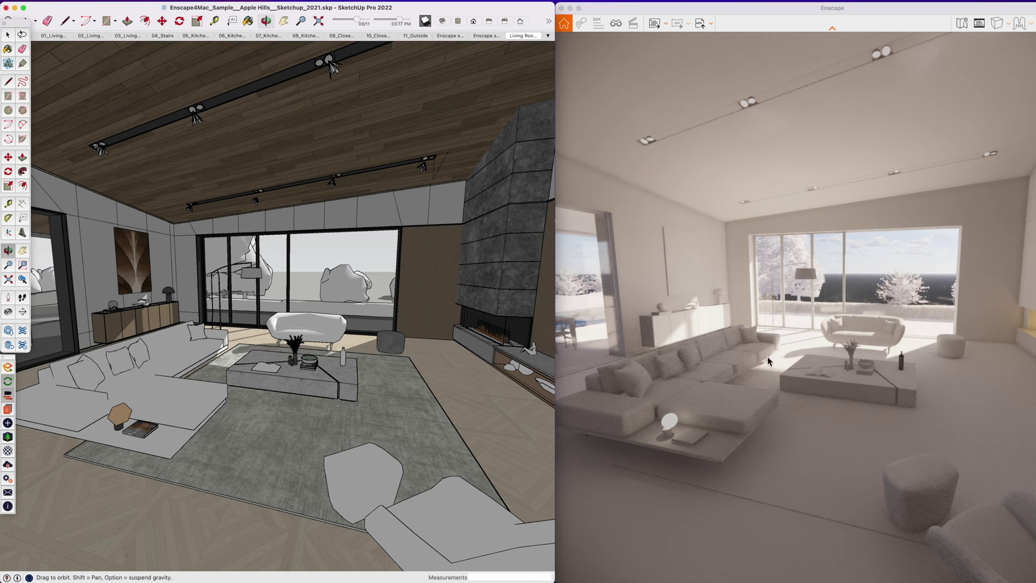
mouse_move(367, 402)
mouse_down()
mouse_move(376, 380)
mouse_move(290, 362)
mouse_move(287, 379)
mouse_move(337, 378)
mouse_up()
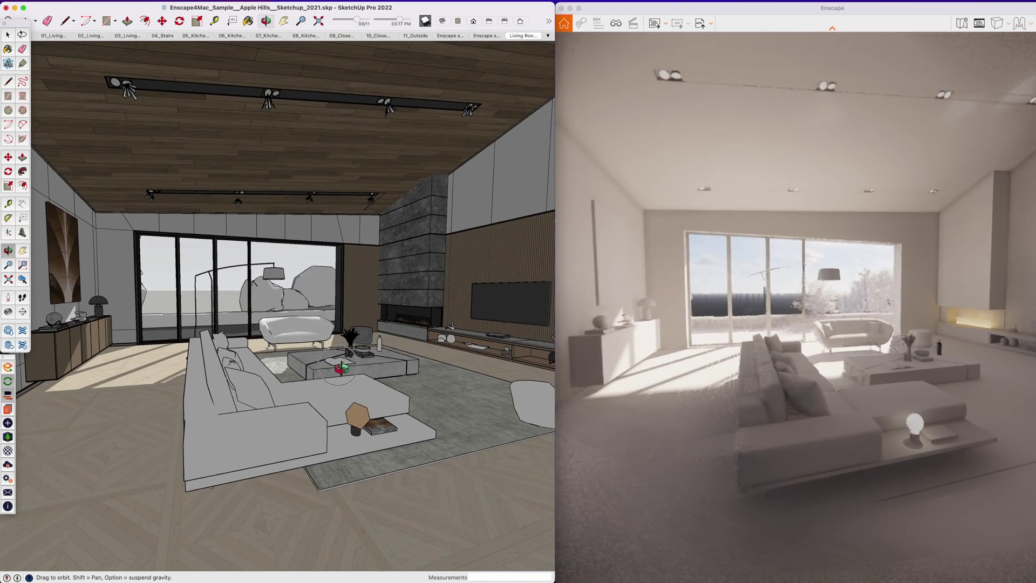
drag(240, 376, 280, 377)
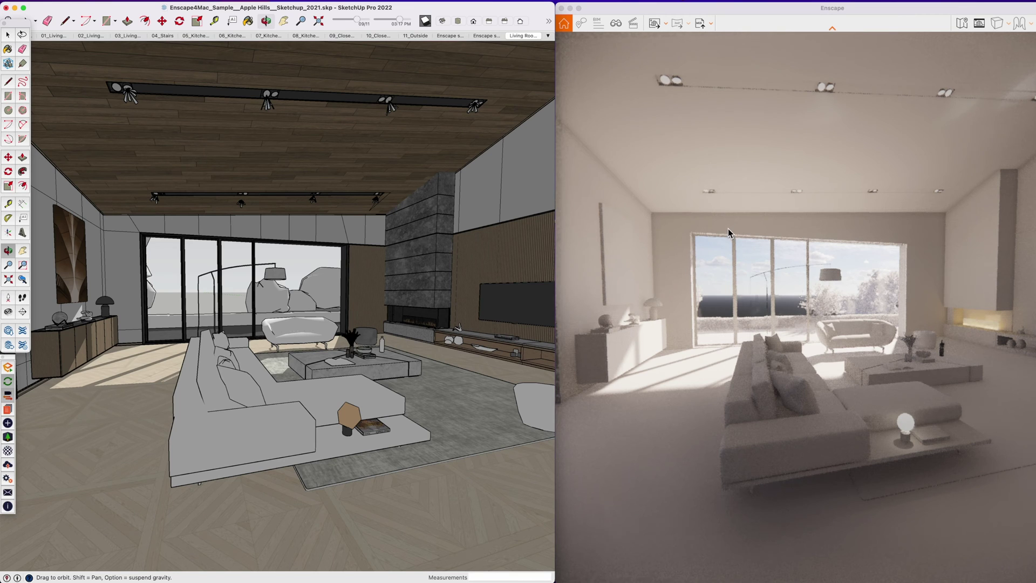
click(979, 23)
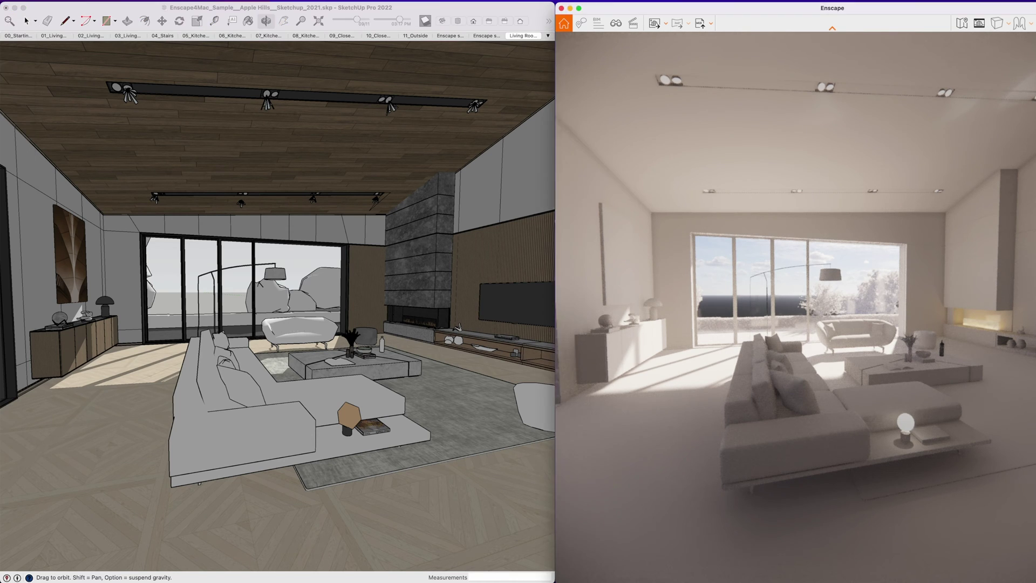
drag(573, 182, 464, 138)
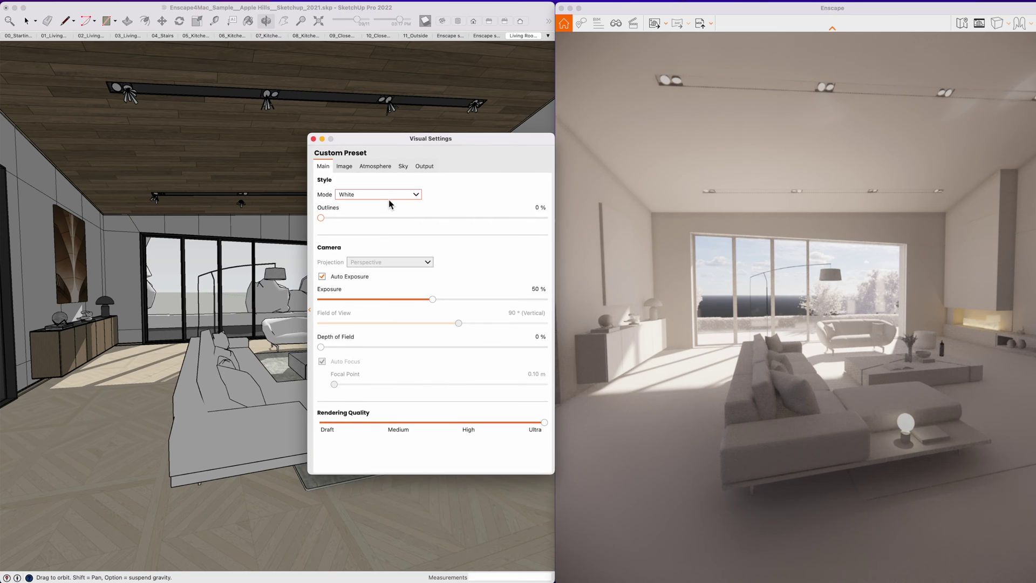
- Set the Outlines slider to 29% and return focus to the Enscape render
drag(322, 218, 391, 222)
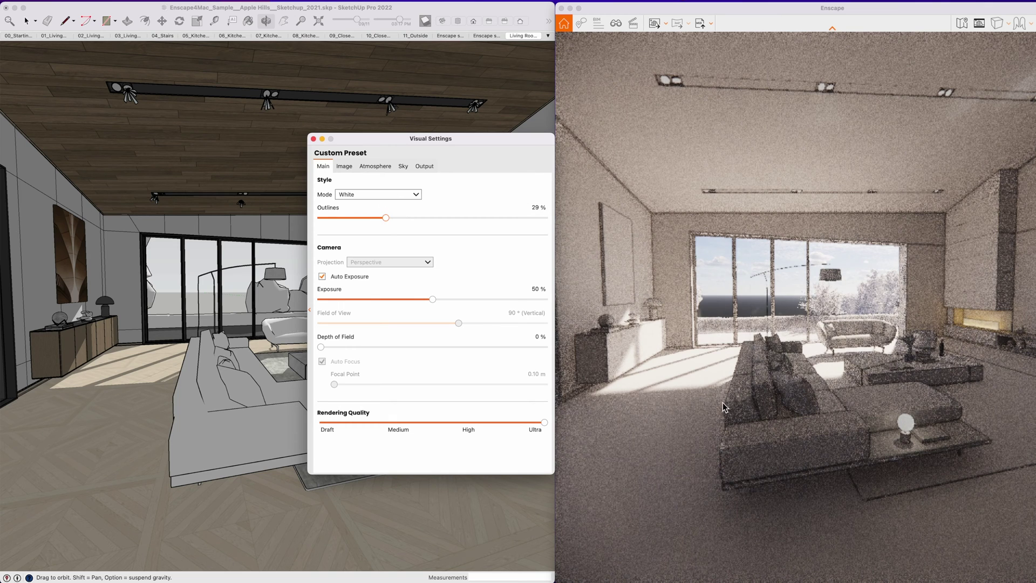
click(818, 12)
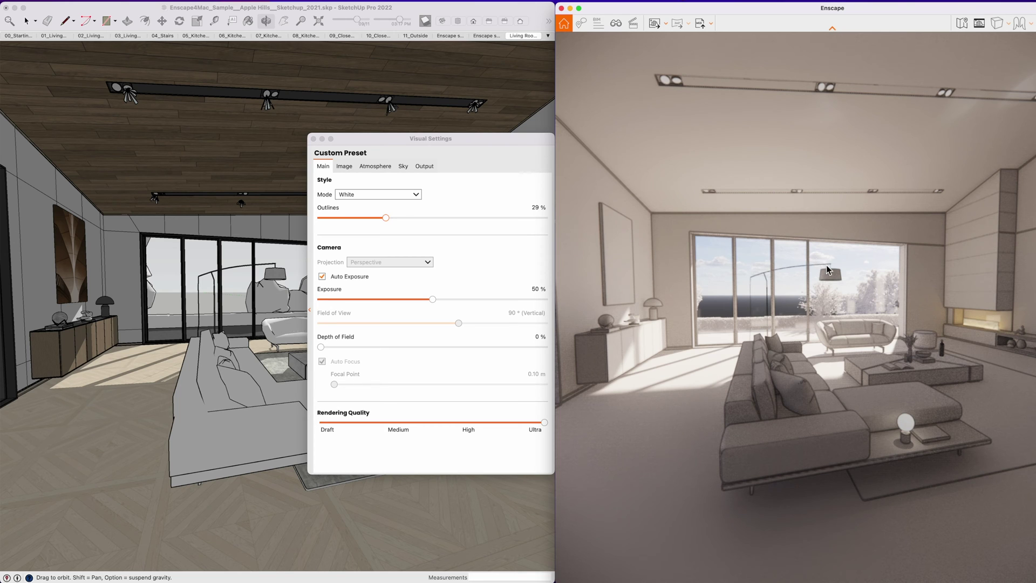
- Move the Enscape camera further into the living room and reopen Visual Settings
click(397, 195)
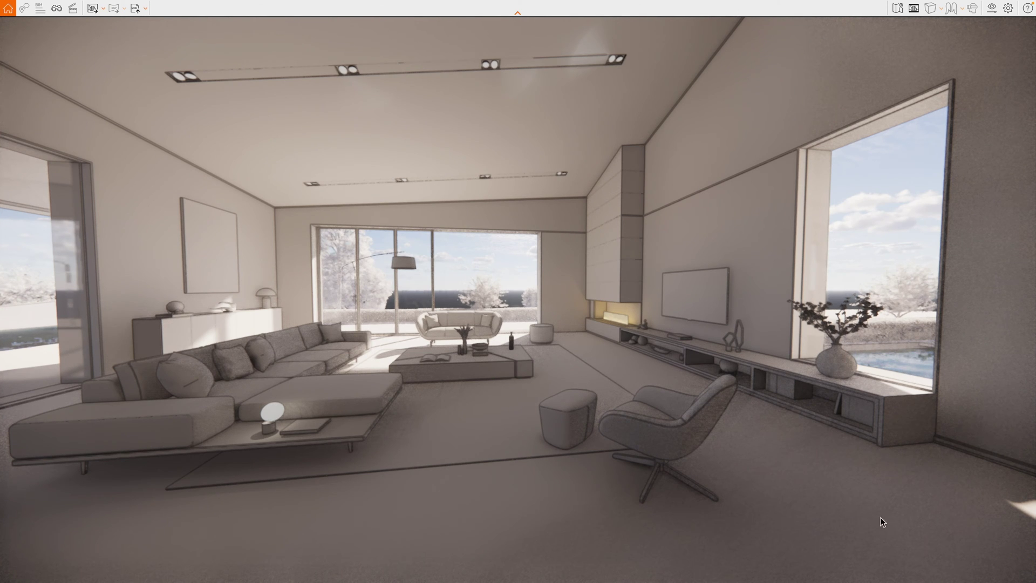
scroll(484, 158, up, 2)
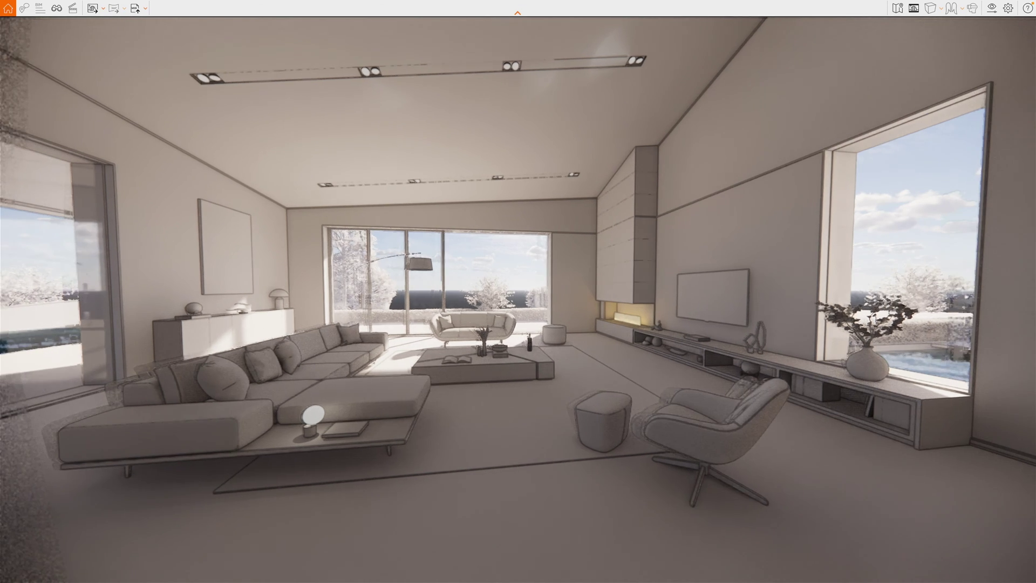
key(d)
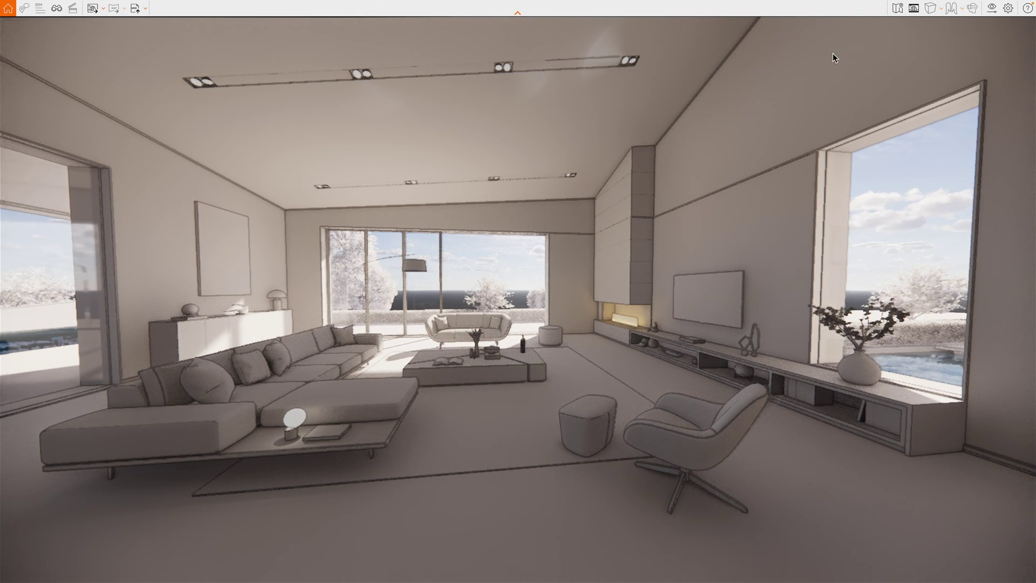
click(993, 9)
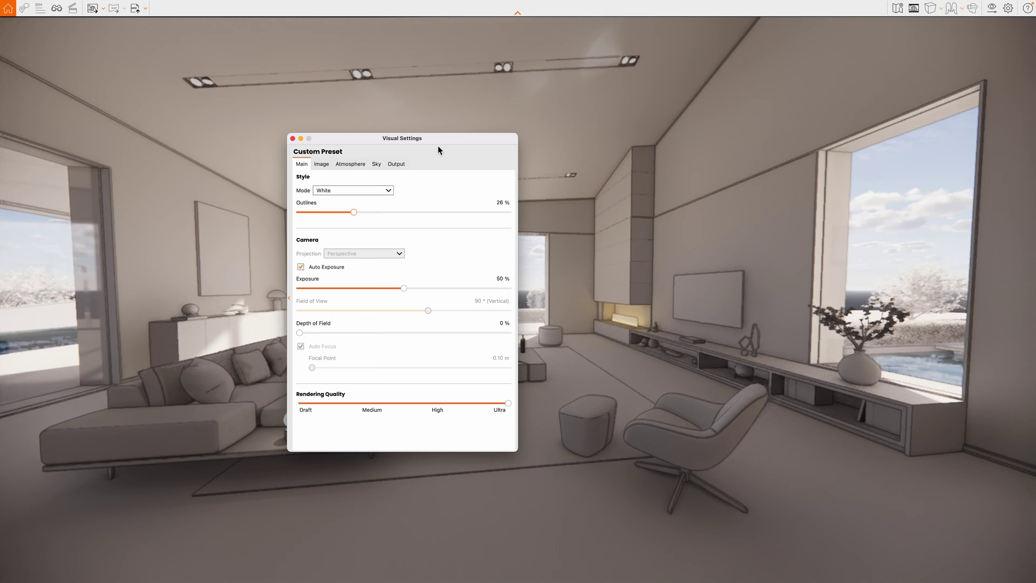
- Set Outlines to 0% and style Mode to None, then close Visual Settings
drag(351, 212, 346, 212)
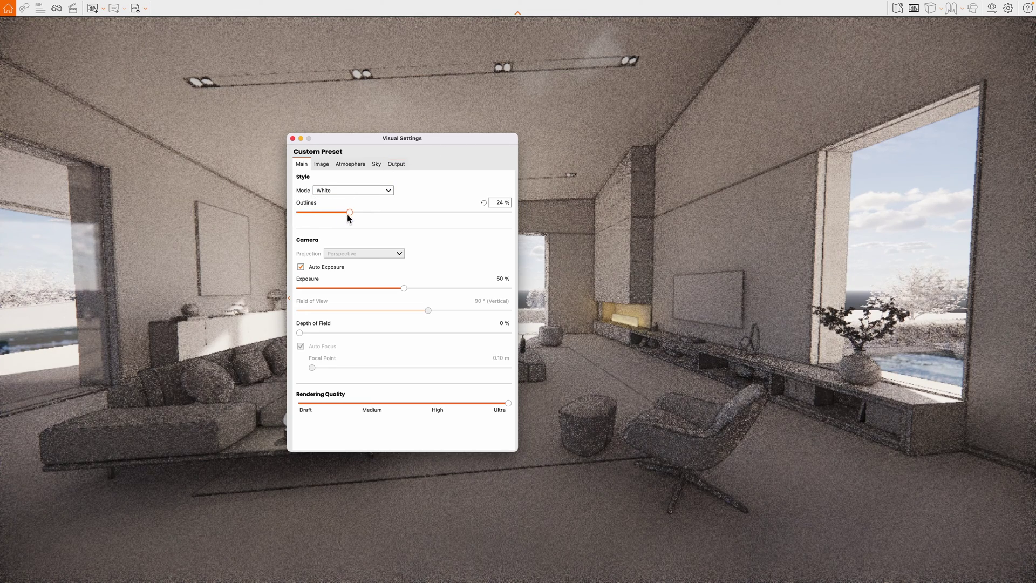
drag(348, 213, 299, 212)
click(329, 190)
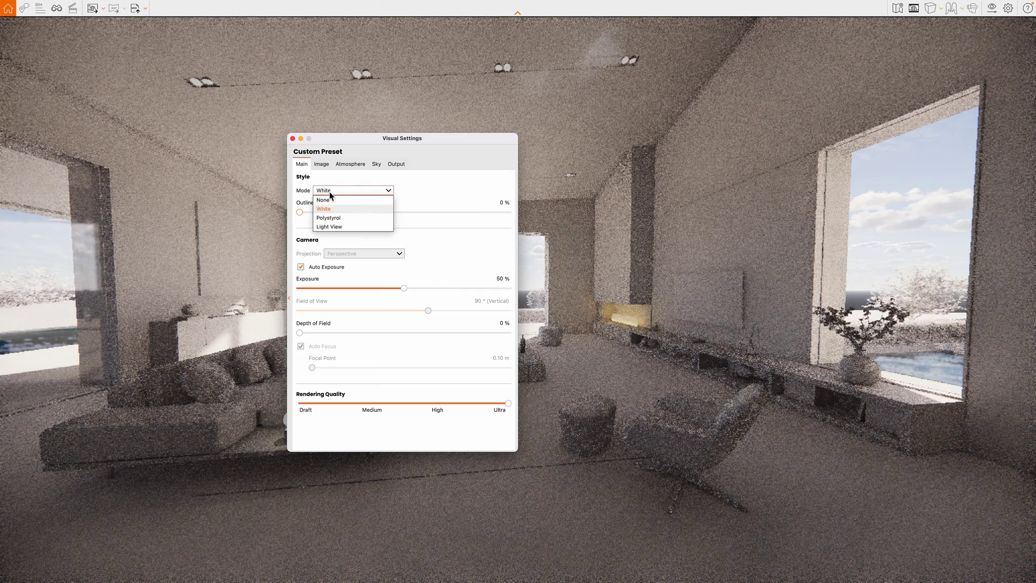
click(324, 200)
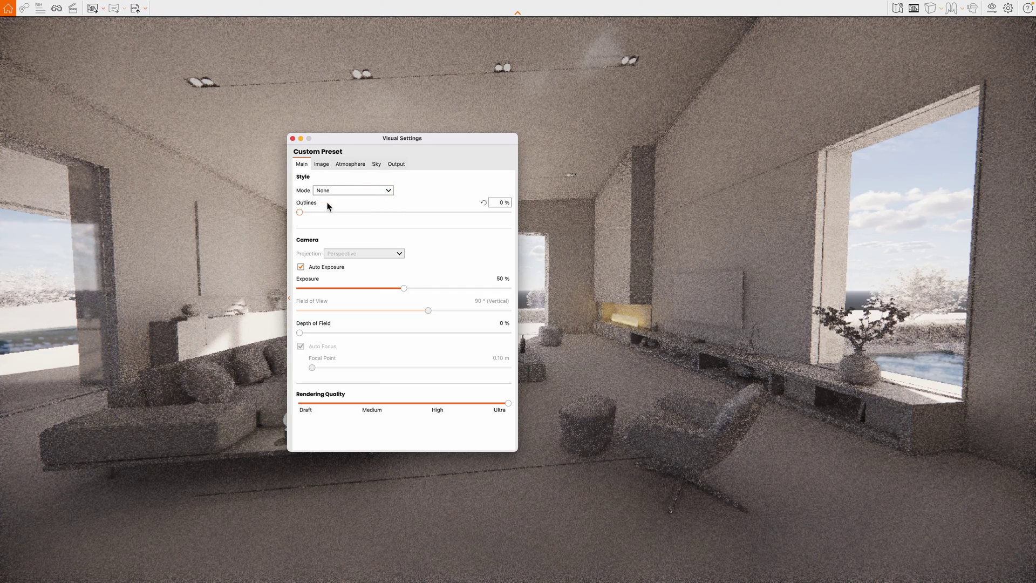
click(292, 139)
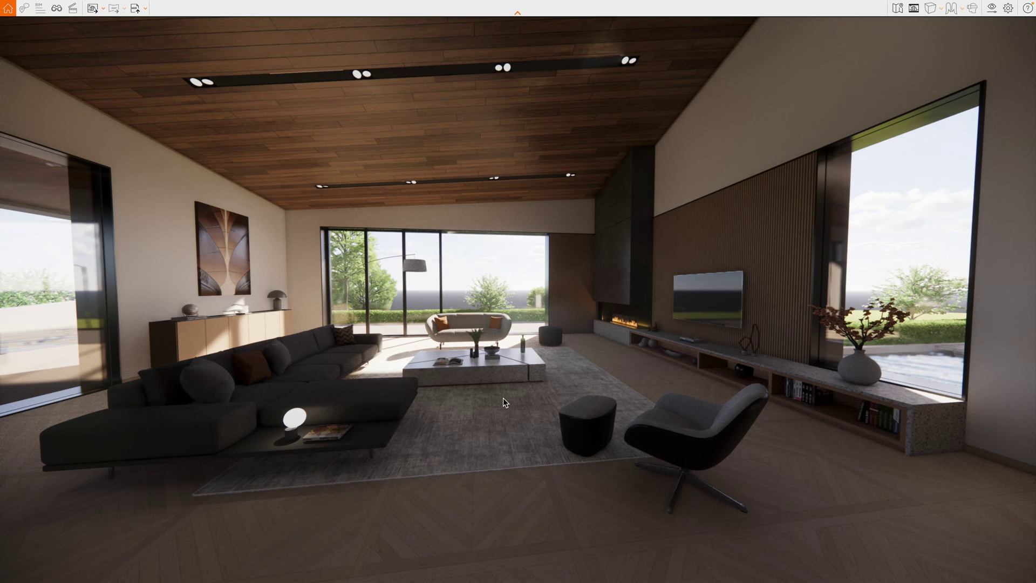
- Walk the camera into the living room and shift the time of day to warm, low evening sunlight
key(w)
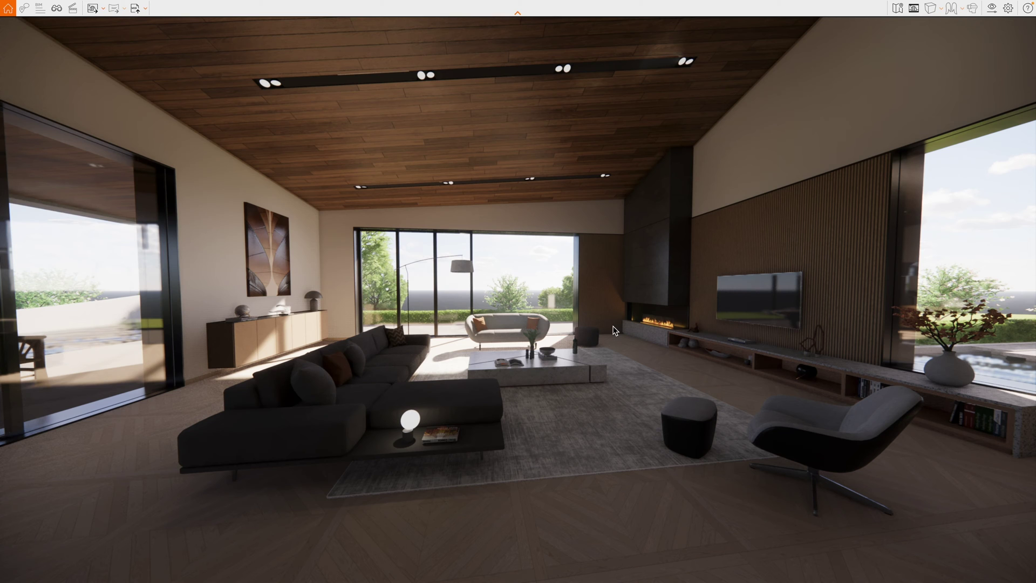
key(u)
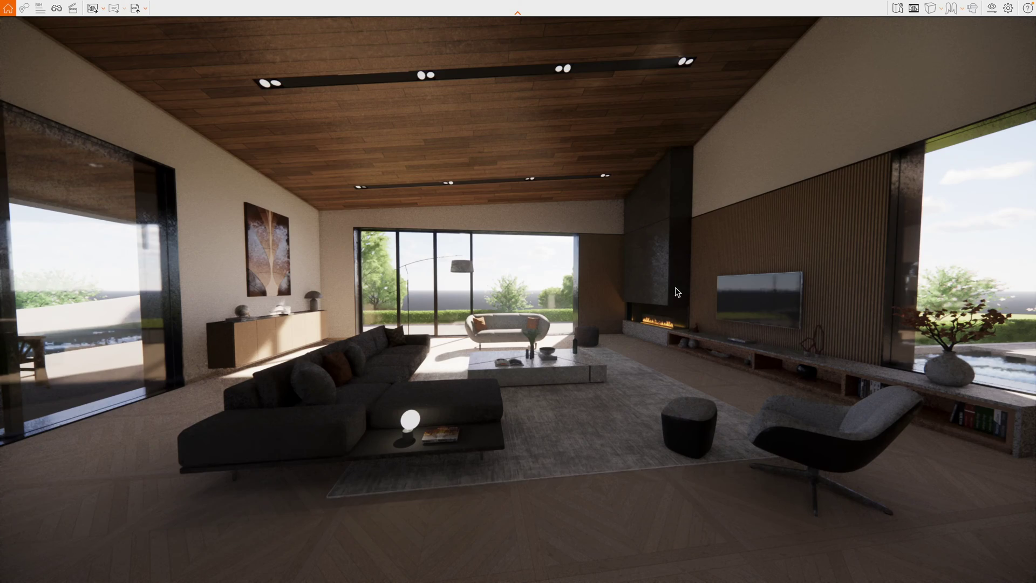
key(u)
key(u)
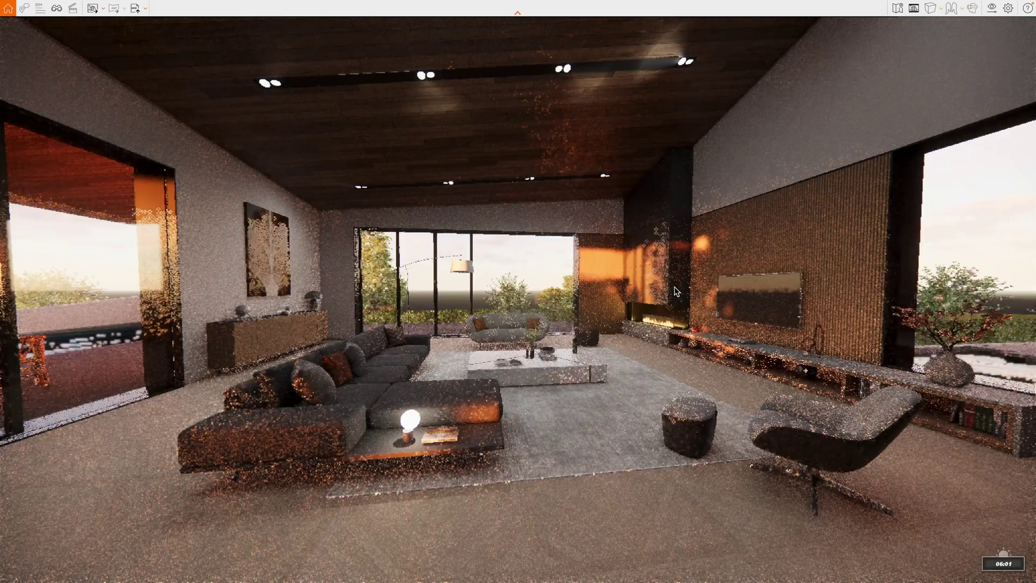
key(u)
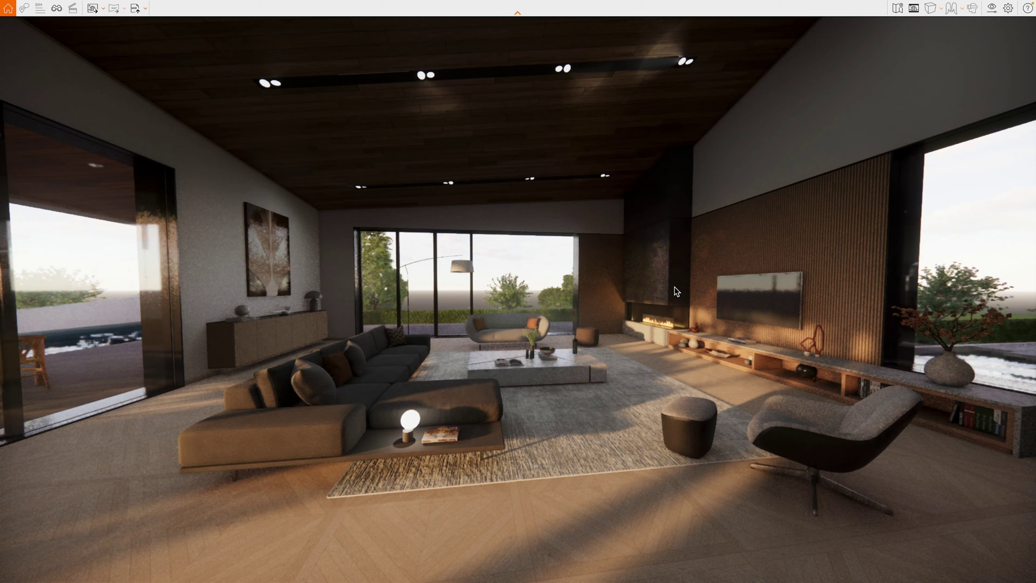
key(d)
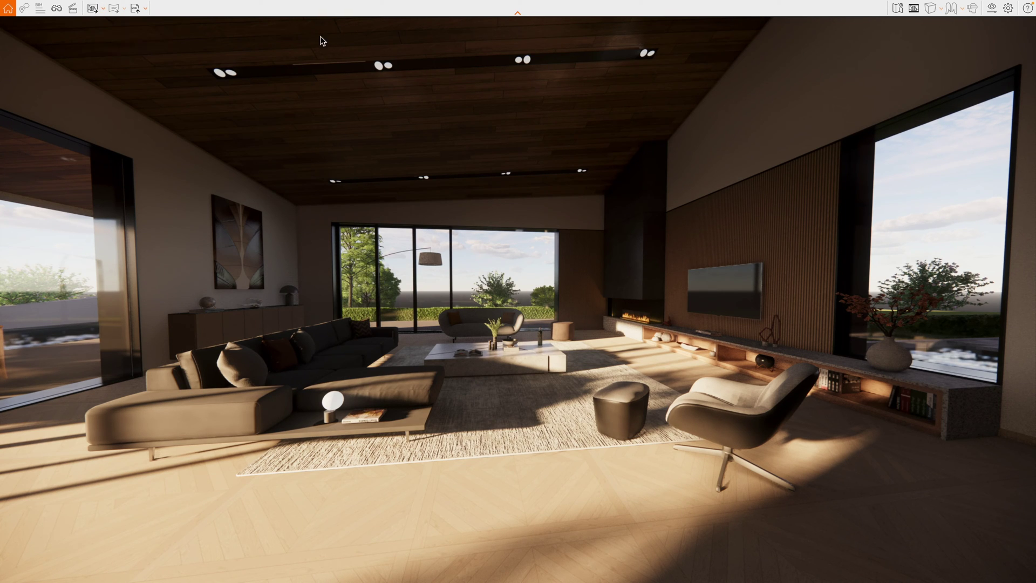
- Reopen Enscape's Visual Settings on the Main tab at Ultra quality and shift the dialog right
click(993, 10)
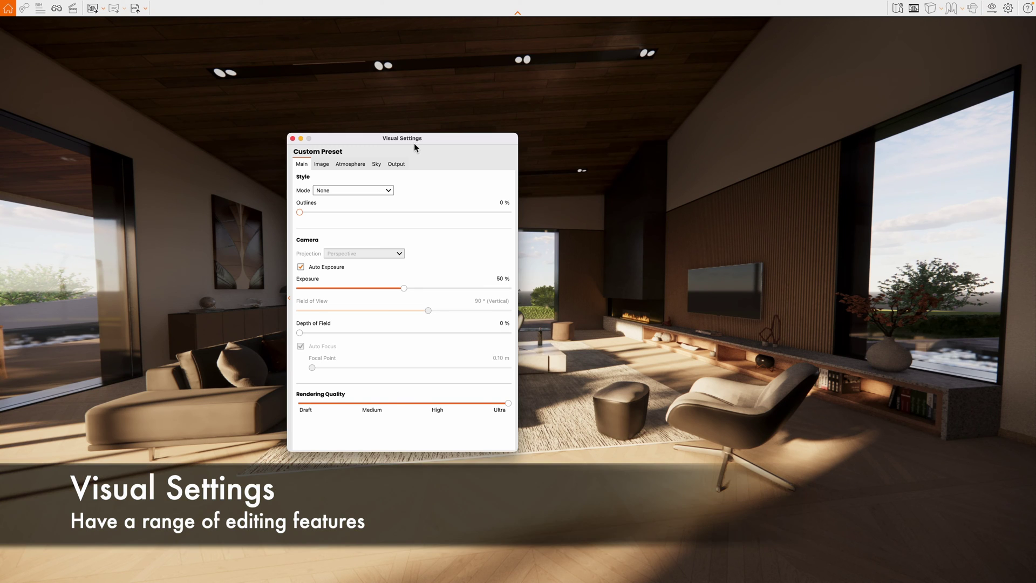
drag(415, 141, 469, 138)
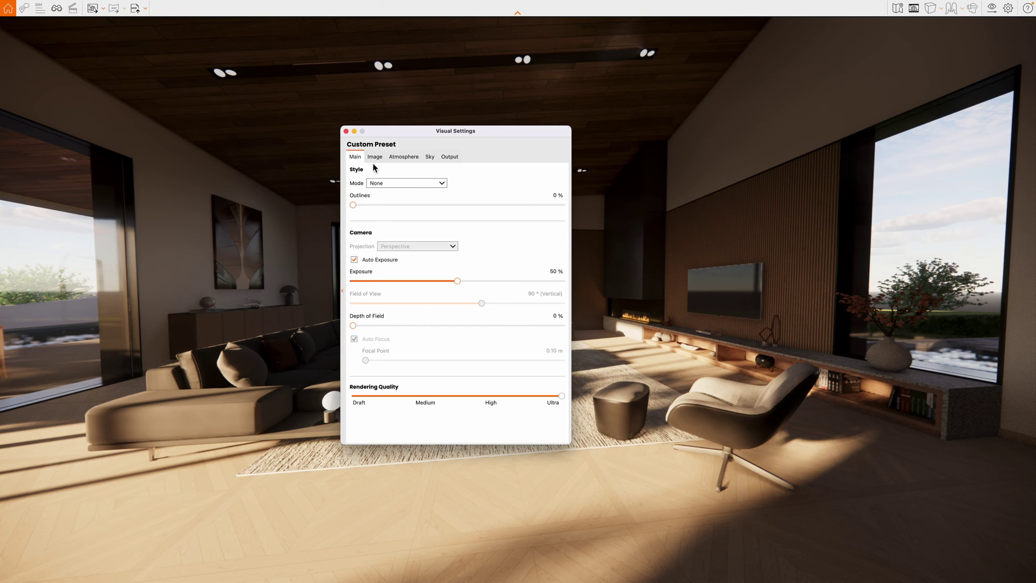
- On the Image tab, lower saturation to 59 % with highlights and shadows reset to defaults
click(375, 157)
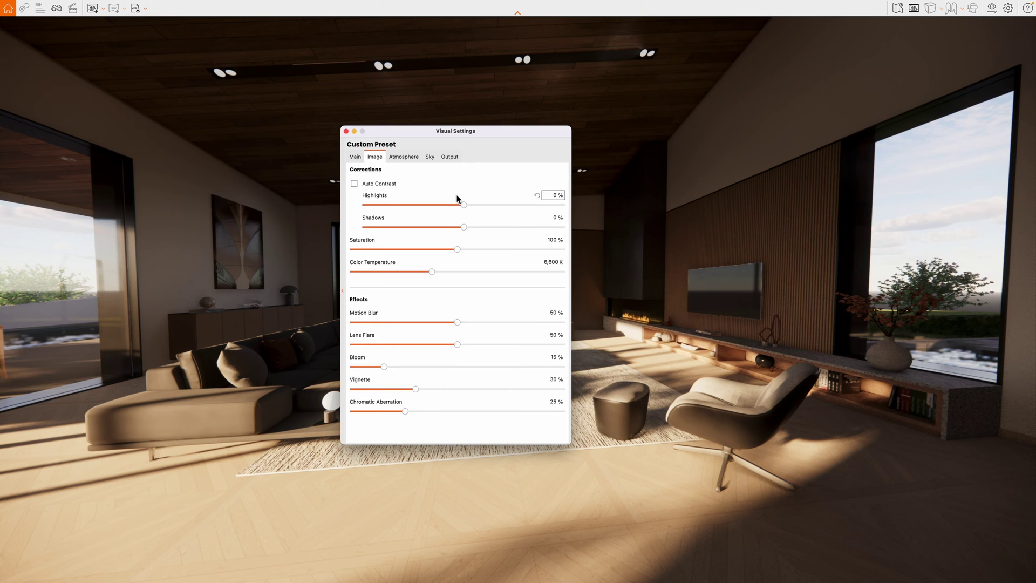
drag(464, 205, 447, 227)
click(537, 218)
click(537, 196)
drag(457, 249, 415, 249)
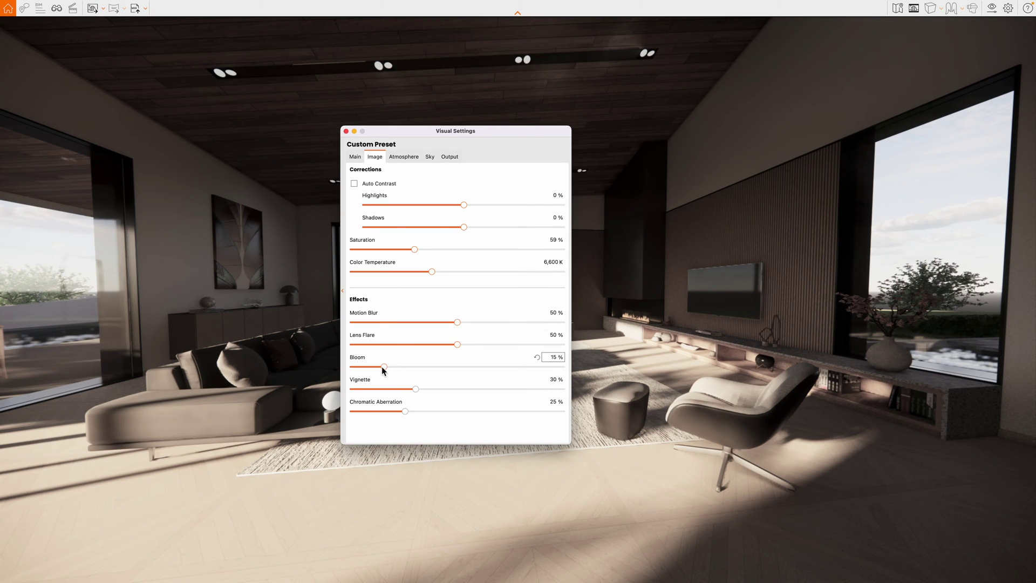
- Try stronger bloom, chromatic aberration and vignette, then reset all three to their defaults
drag(383, 366, 354, 386)
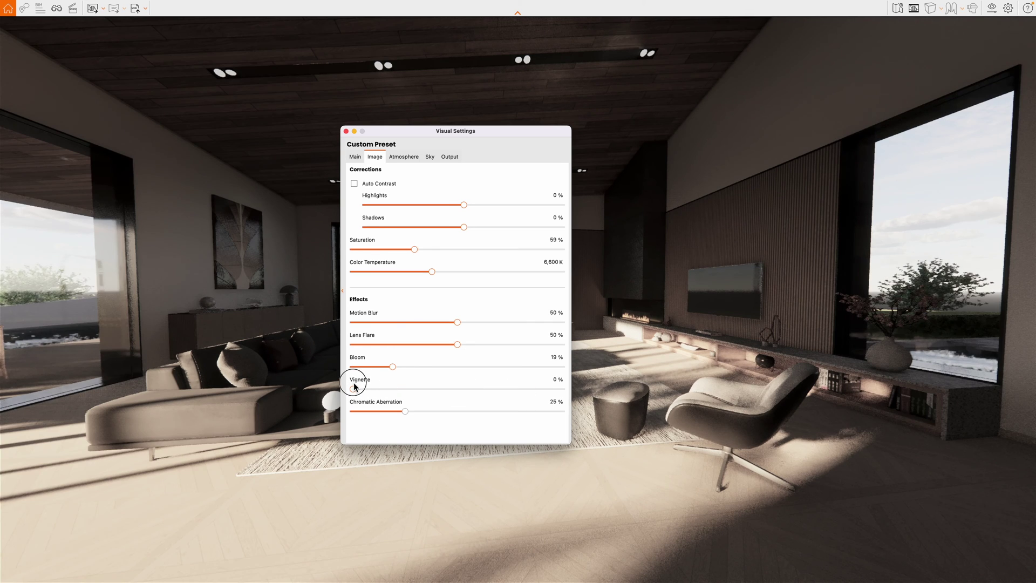
drag(405, 412, 441, 411)
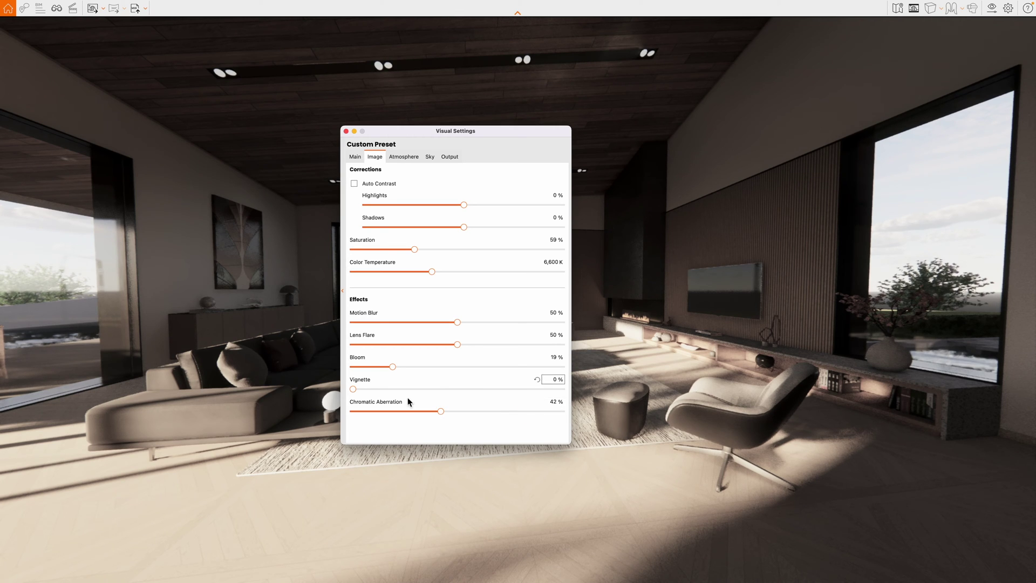
drag(356, 388, 390, 389)
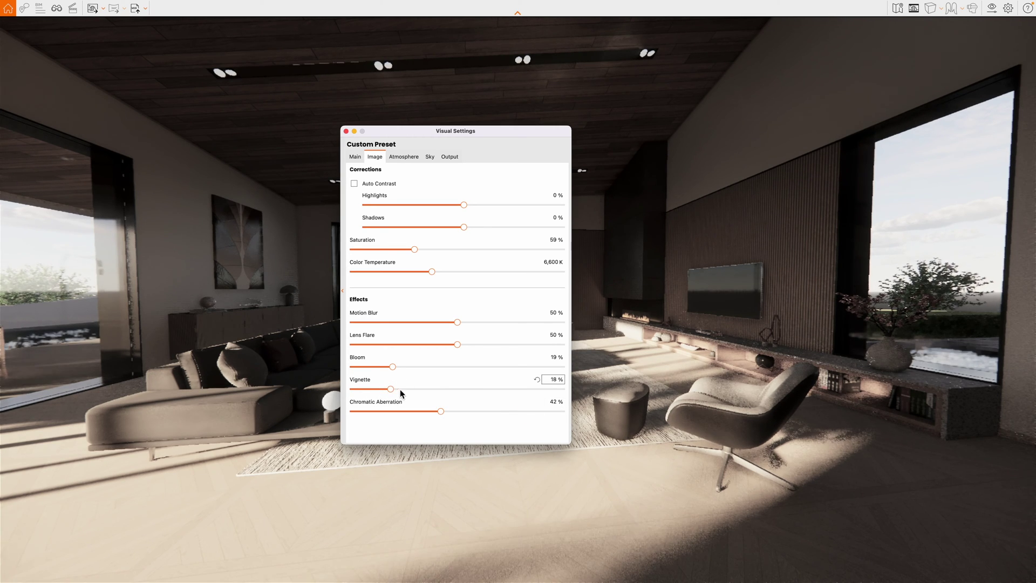
click(537, 314)
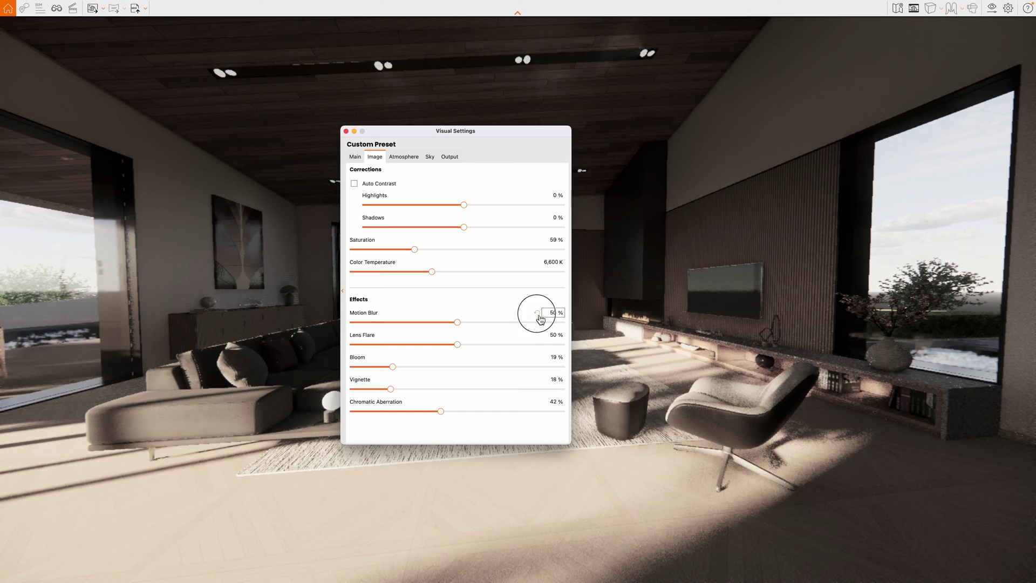
click(539, 357)
click(539, 379)
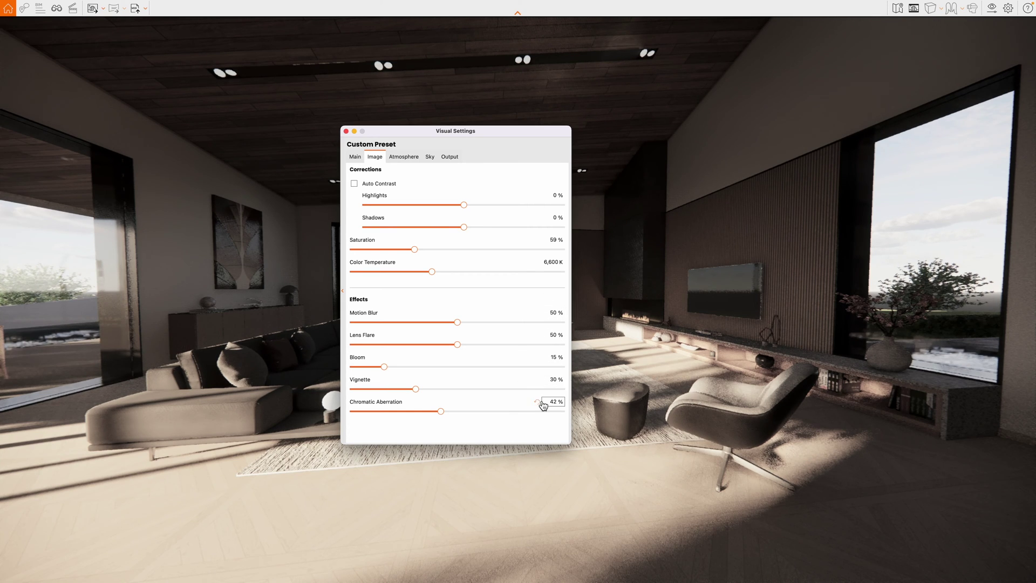
click(542, 402)
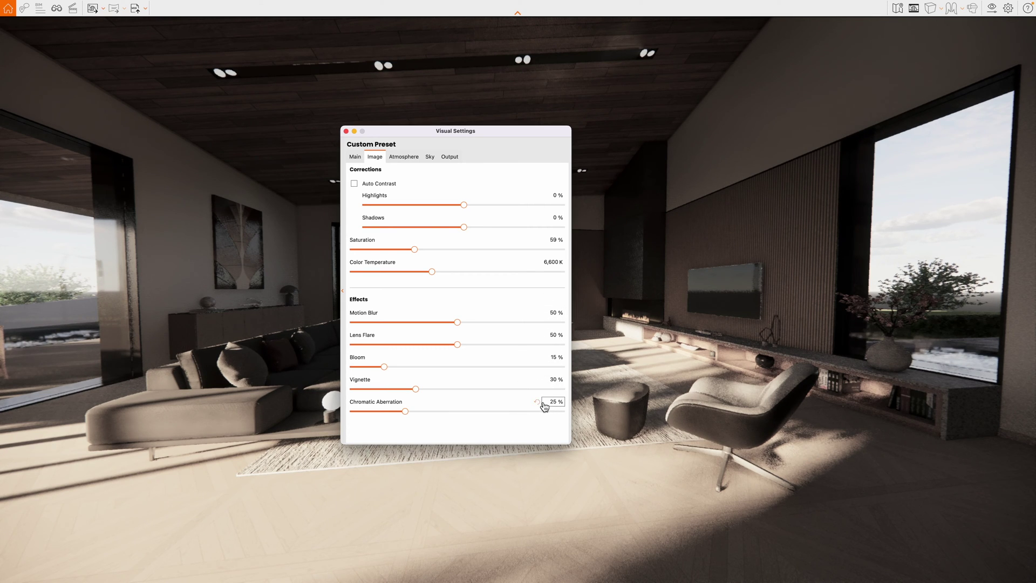
click(406, 157)
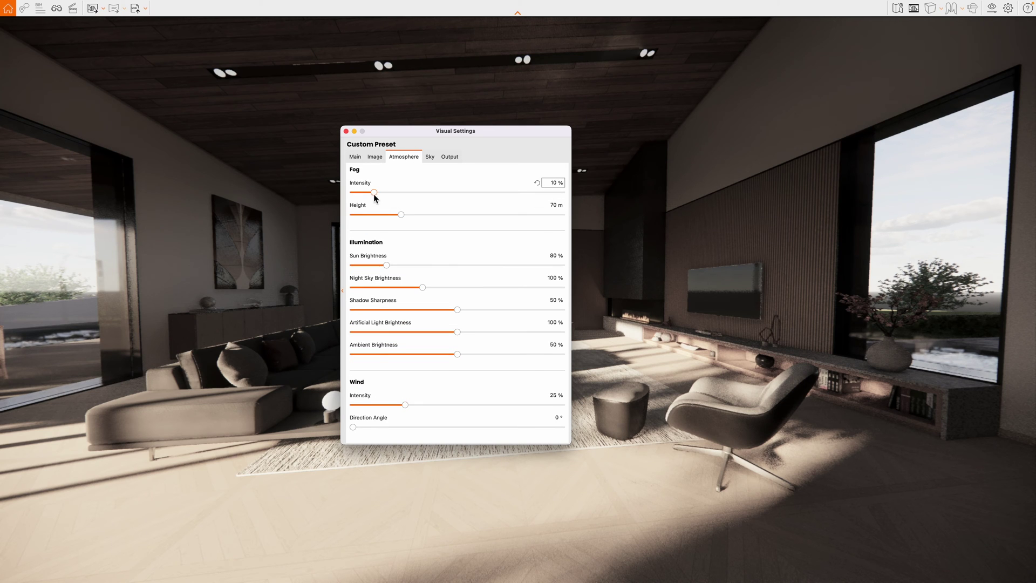
- Set fog to 16 % intensity and 93 m height, keeping sun brightness at 80 %
drag(373, 193, 418, 216)
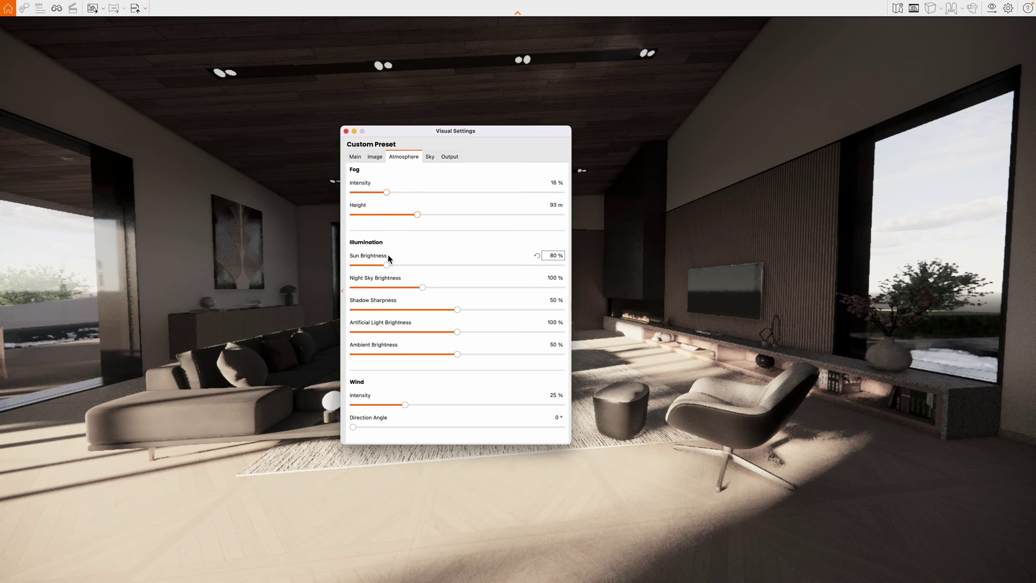
drag(388, 267, 475, 268)
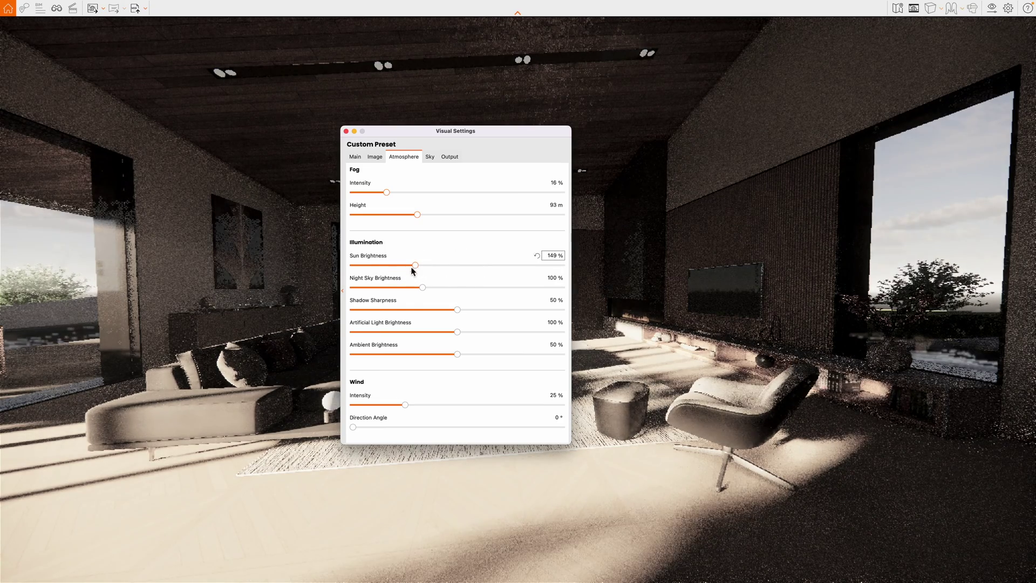
click(537, 255)
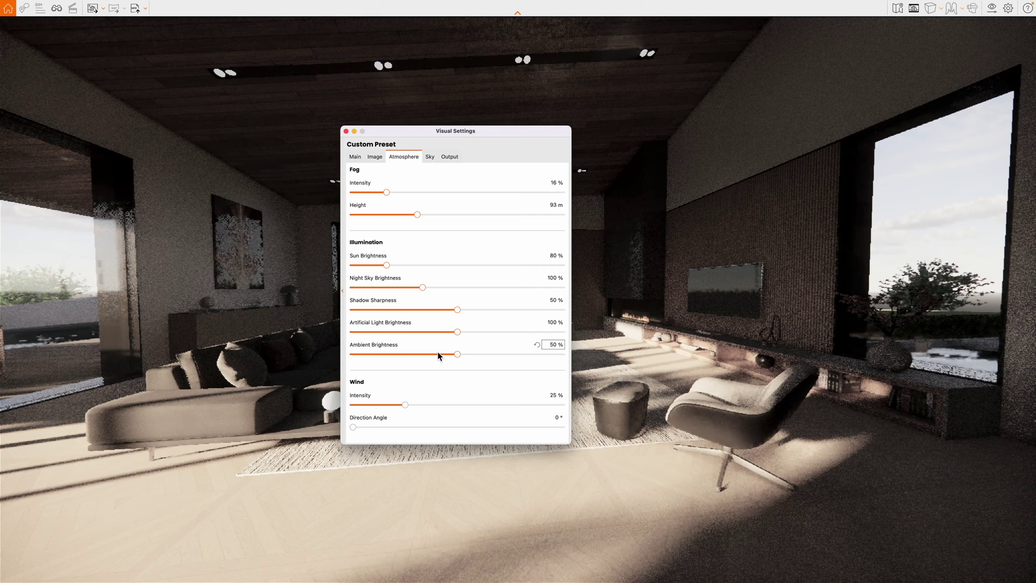
click(447, 161)
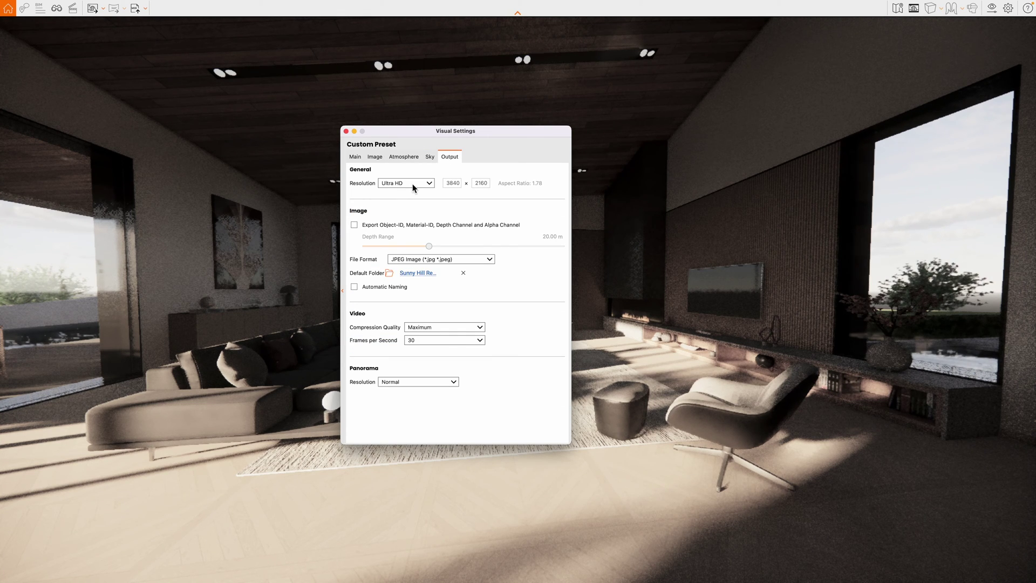
- Keep Ultra HD output, make a new 'New Renders' folder the default location, and start a screenshot
click(413, 184)
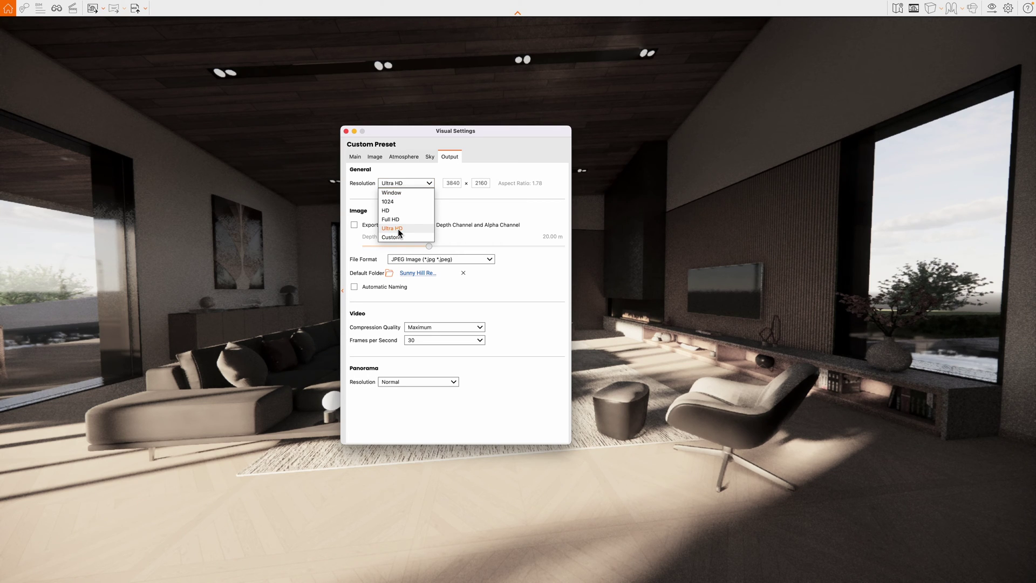
click(391, 277)
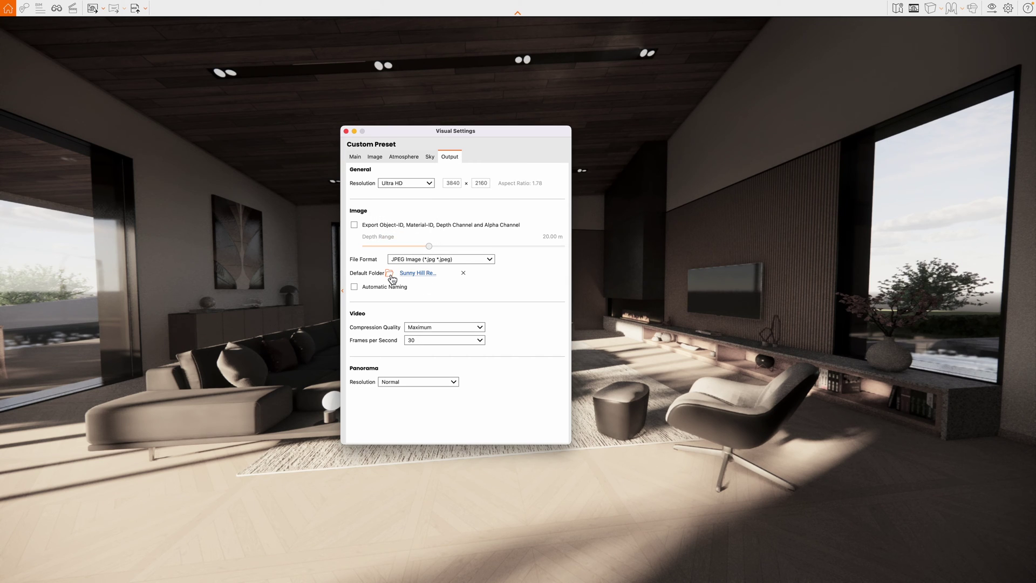
click(389, 275)
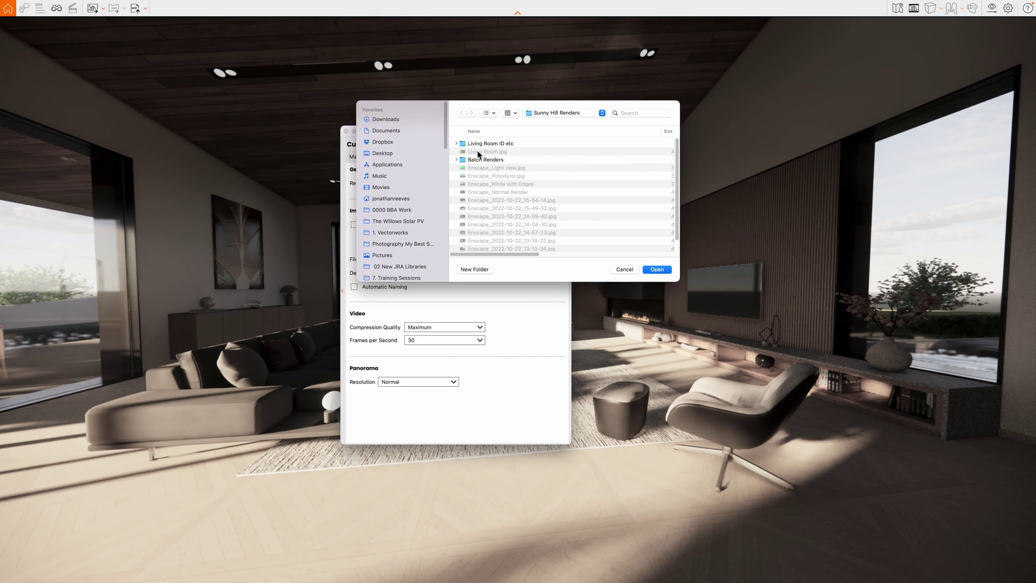
click(474, 269)
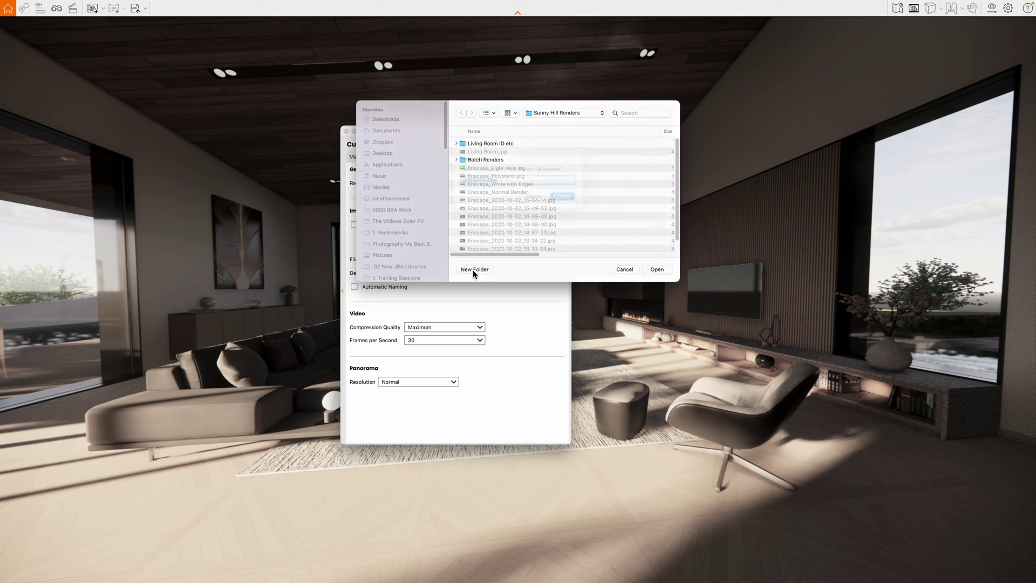
text(New Renders)
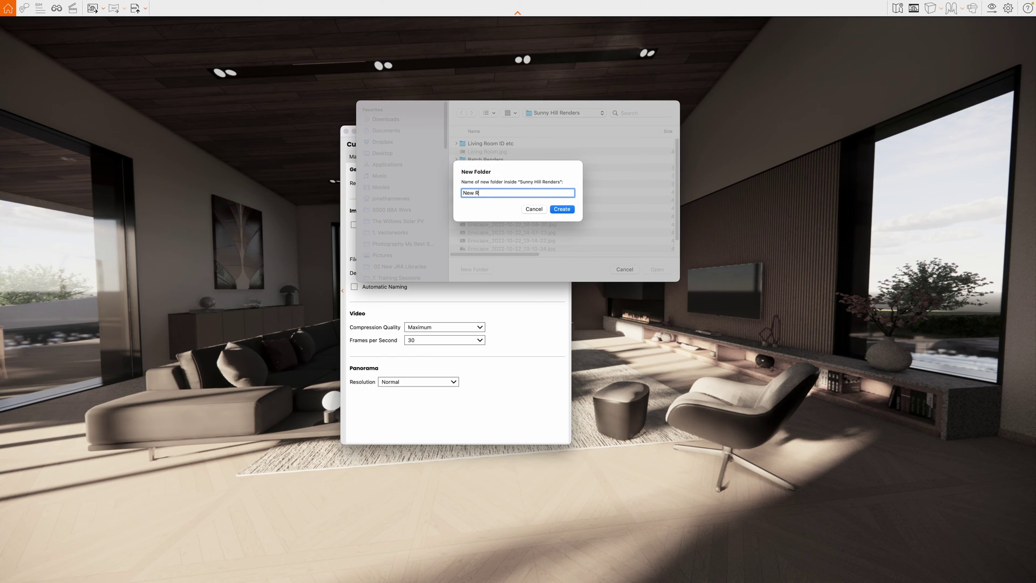
click(561, 210)
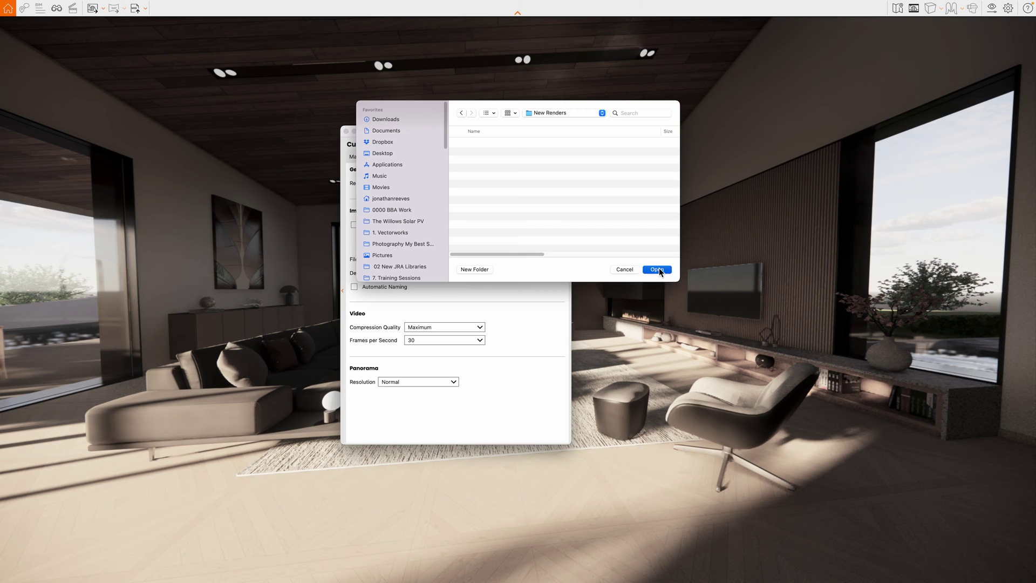
click(657, 269)
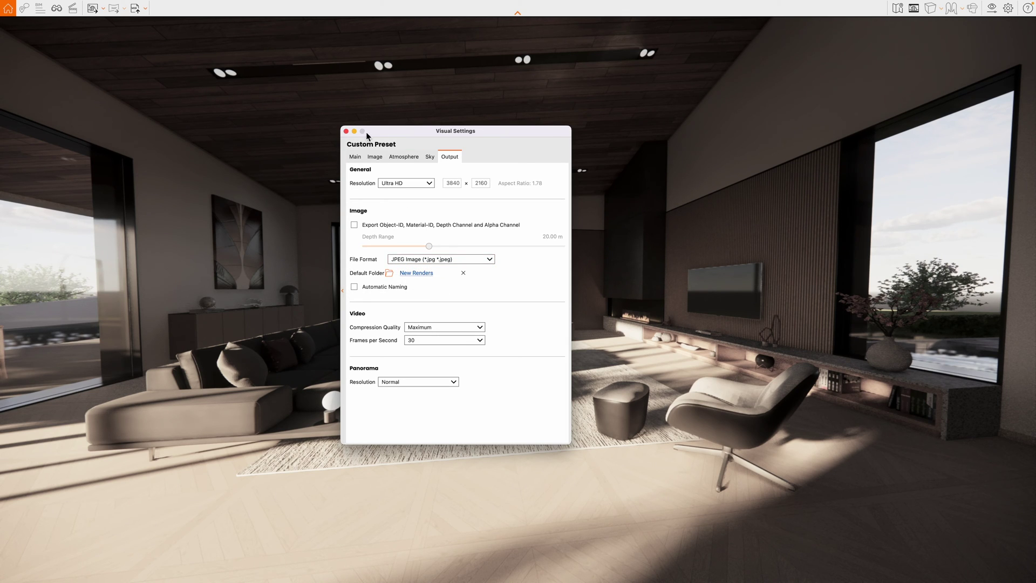
click(346, 131)
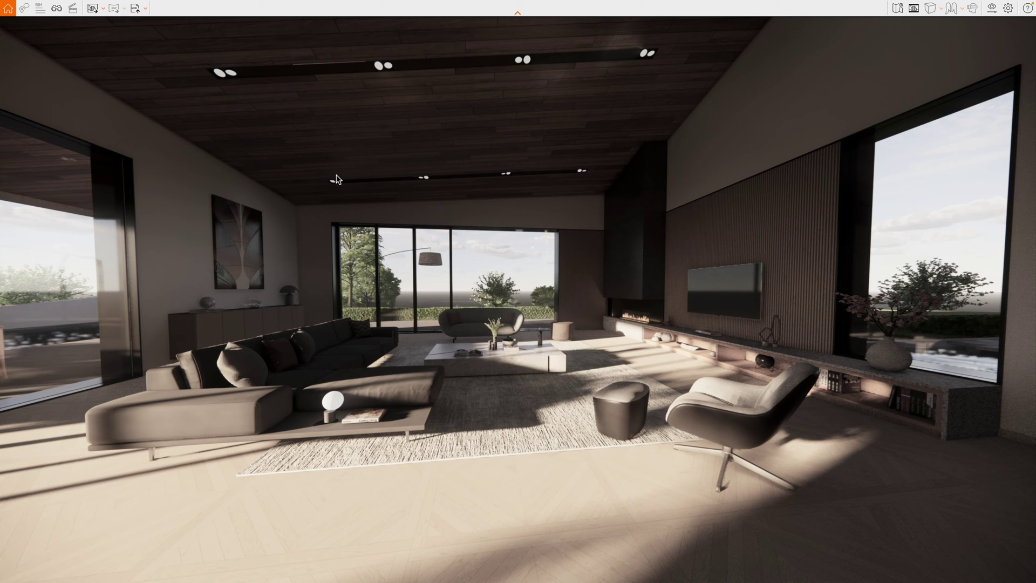
click(93, 9)
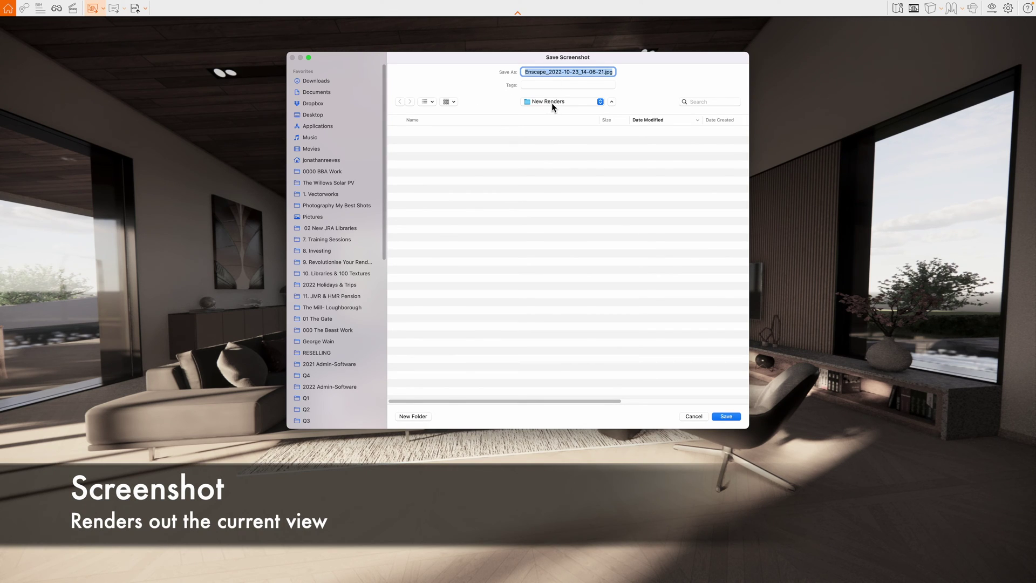
- Save the living-room screenshot to New Renders under the name 'Livi9ng Ro'
text(Livi9ng Ro)
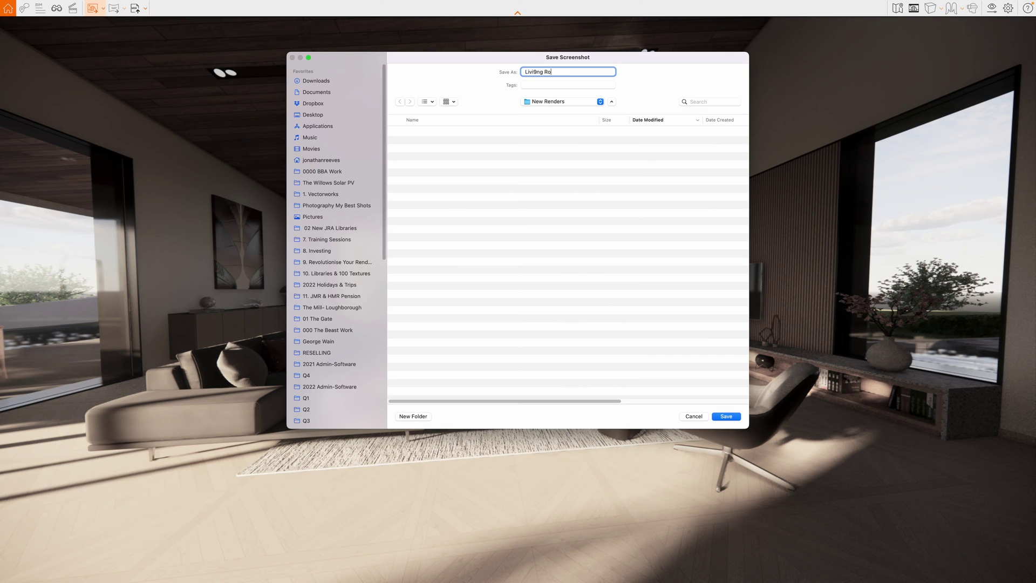
key(Return)
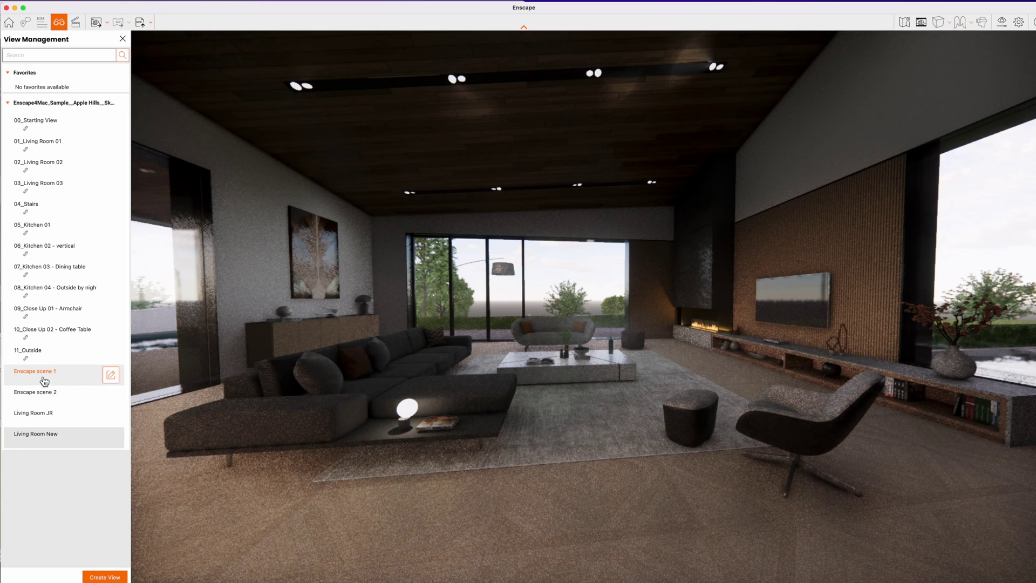
- Switch to the Enscape scene 1 view and close the saved views list
click(44, 379)
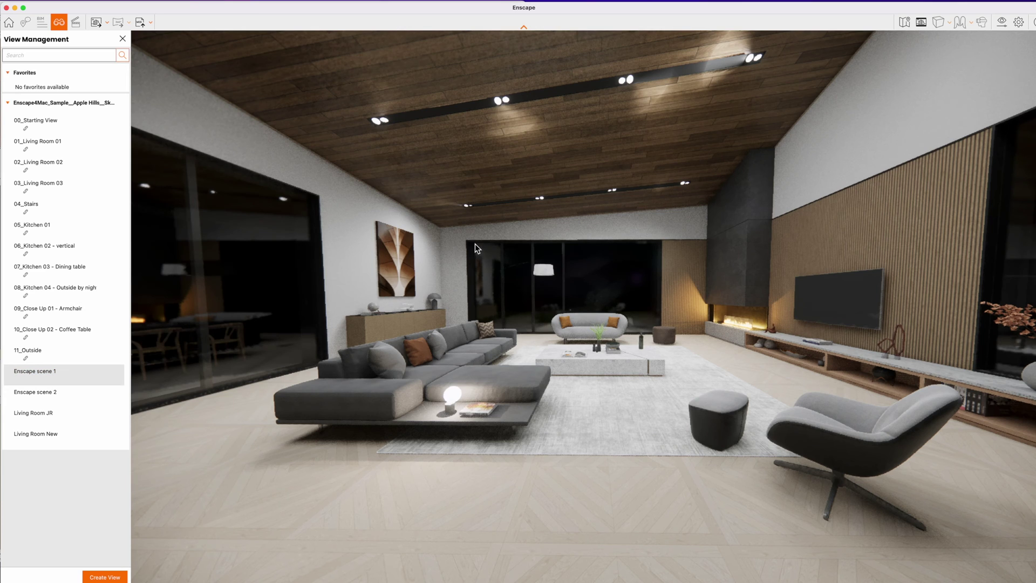
click(123, 38)
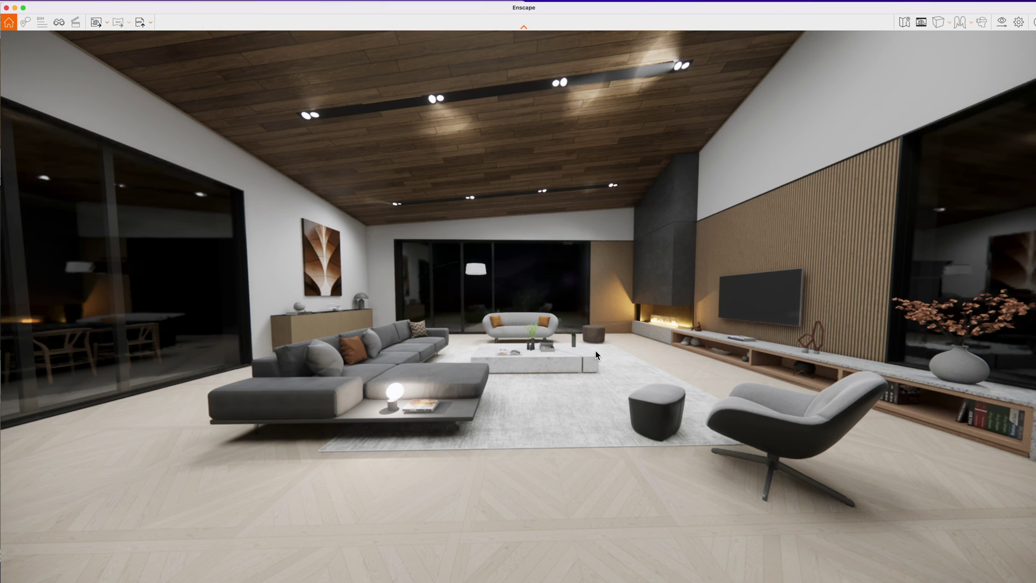
scroll(606, 361, down, 2)
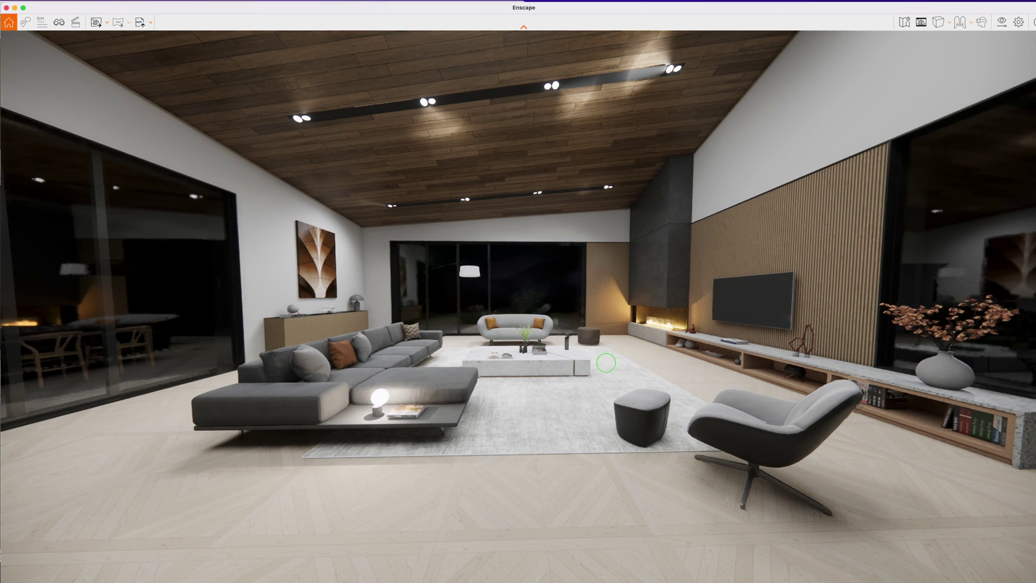
scroll(606, 363, up, 5)
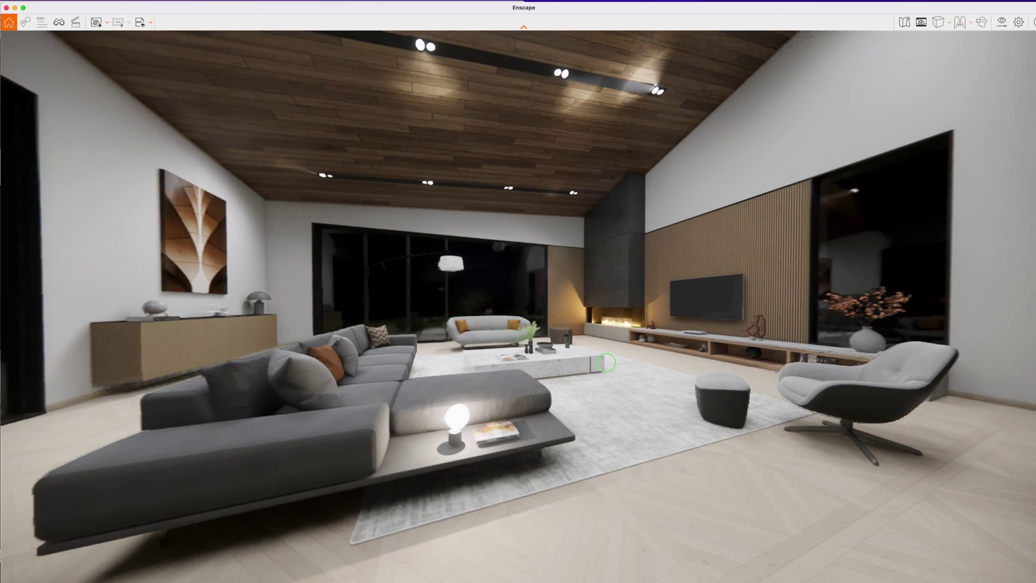
- Raise the camera to eye level and move the sun to 16:18 afternoon light
key(q)
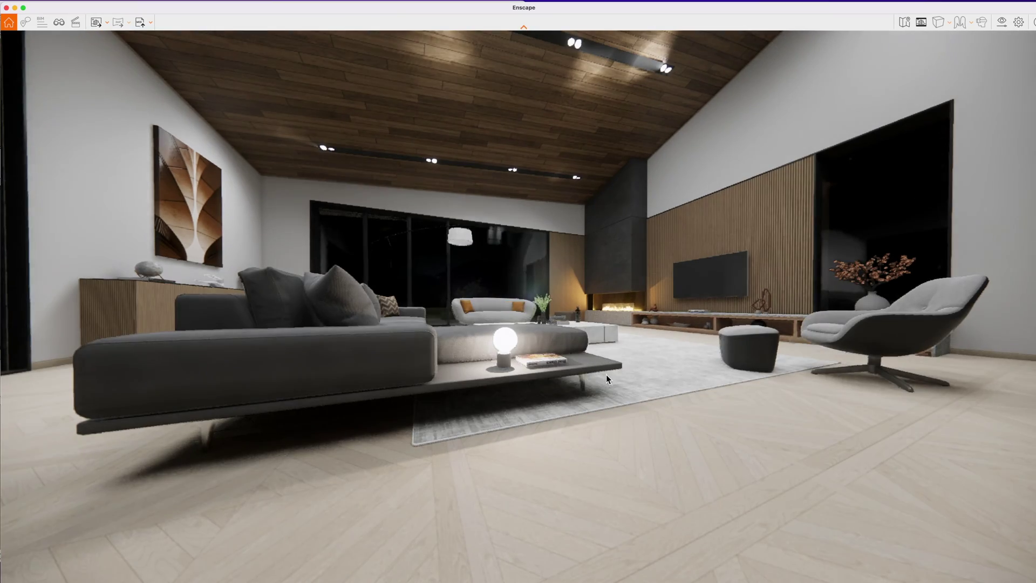
key(shift+i)
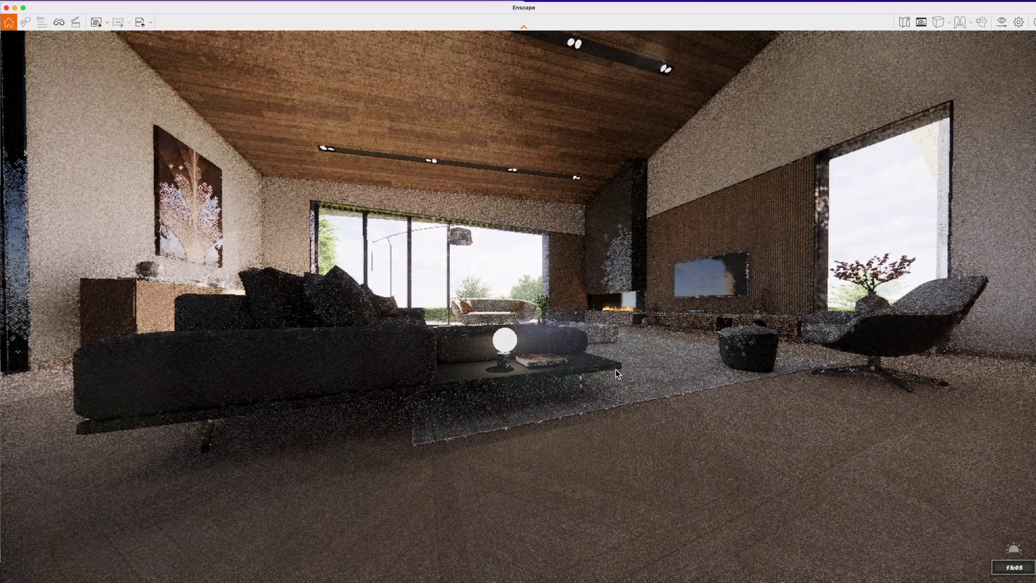
key(e)
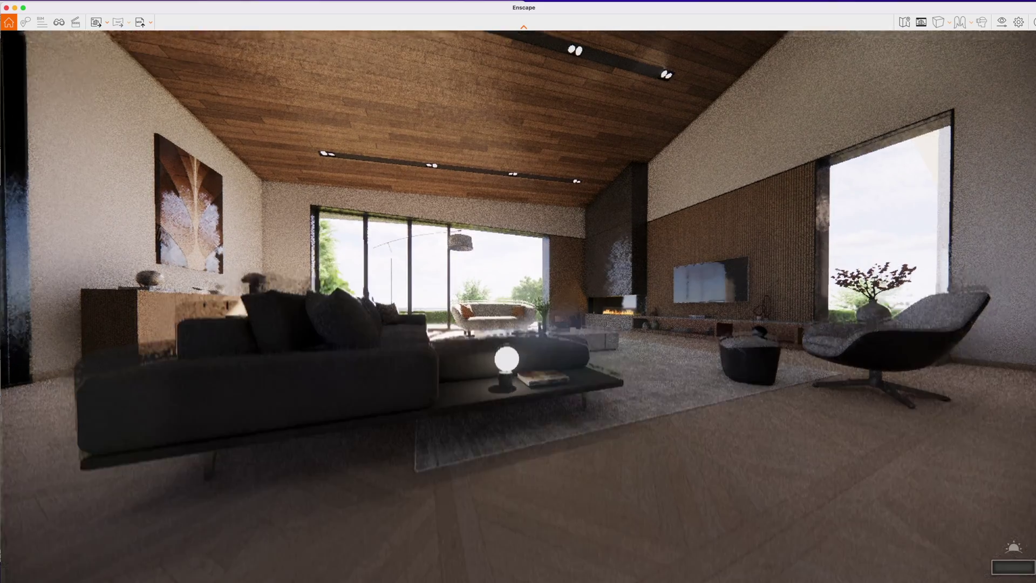
key(i)
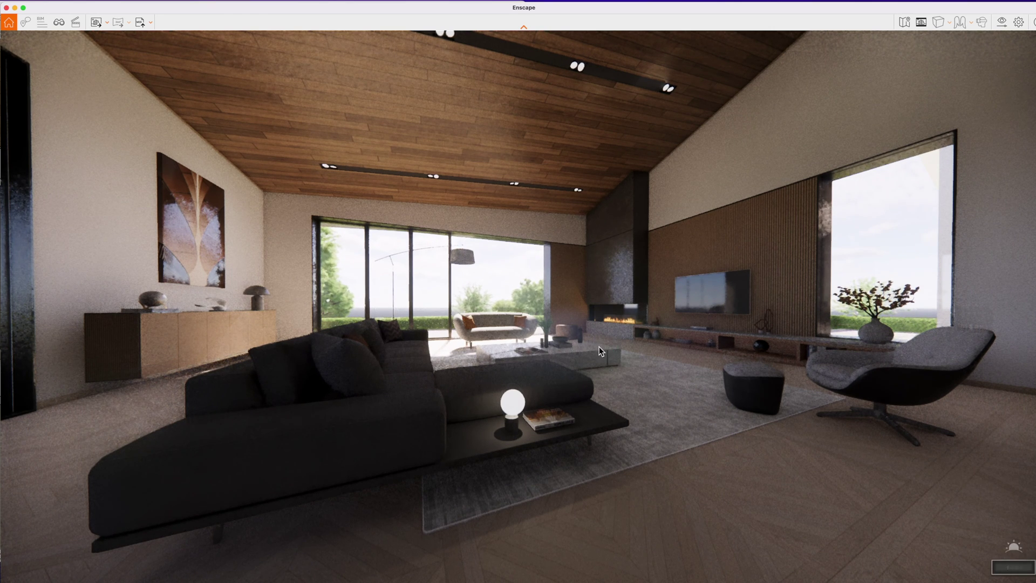
key(i)
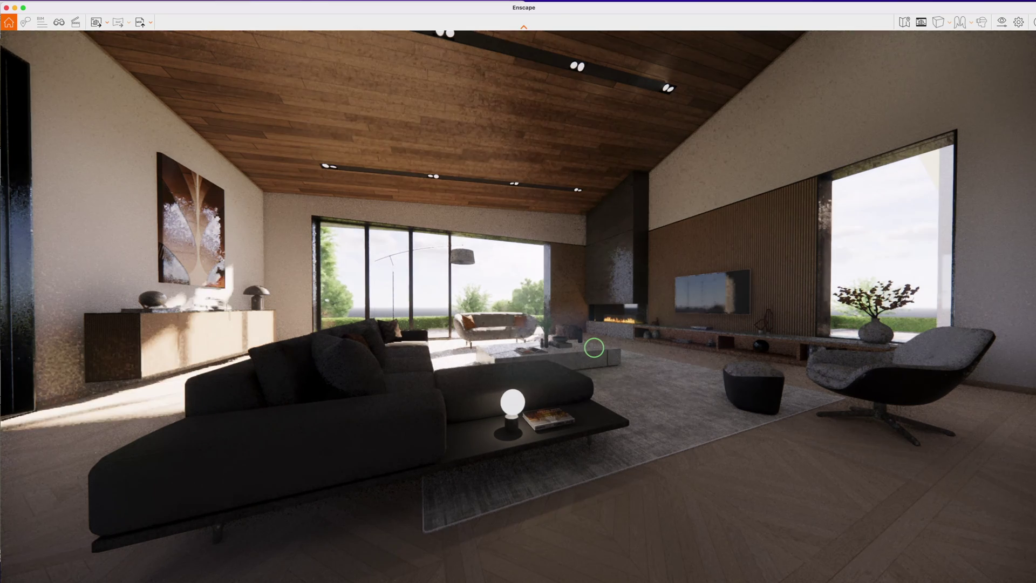
key(i)
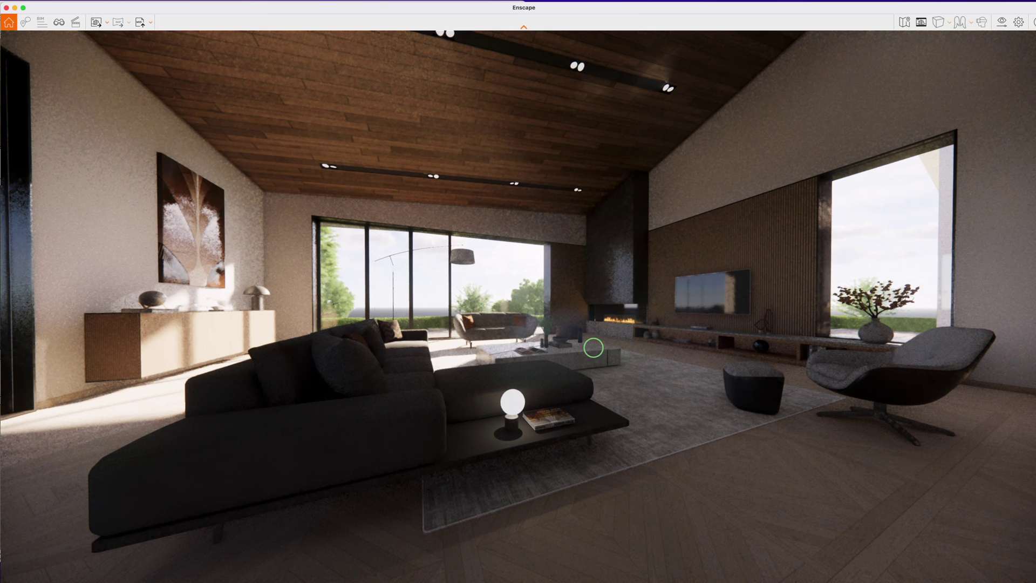
key(i)
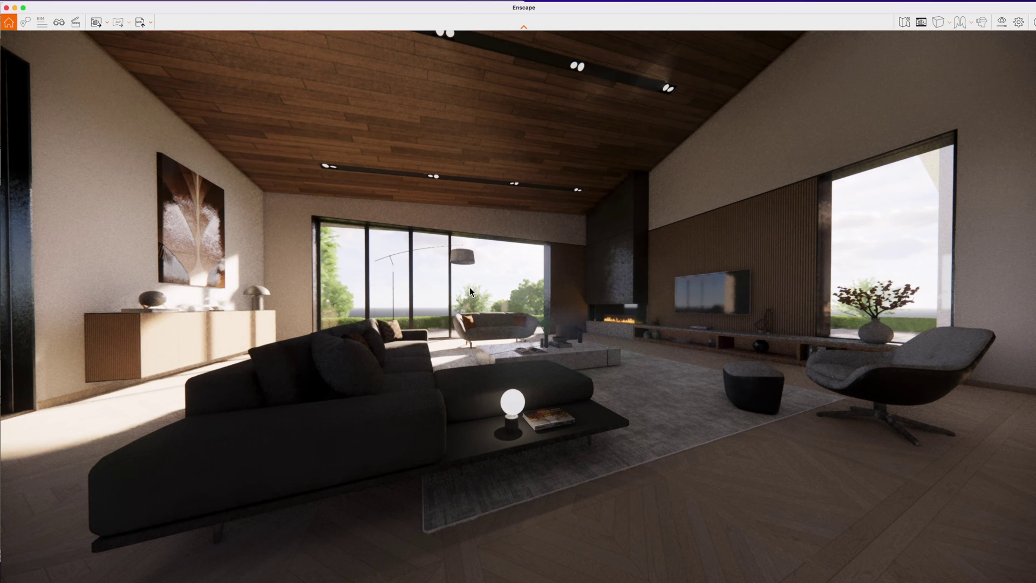
- Create a view named LIVING ROOM 3 from the current camera with no linked visual preset
click(62, 21)
click(104, 577)
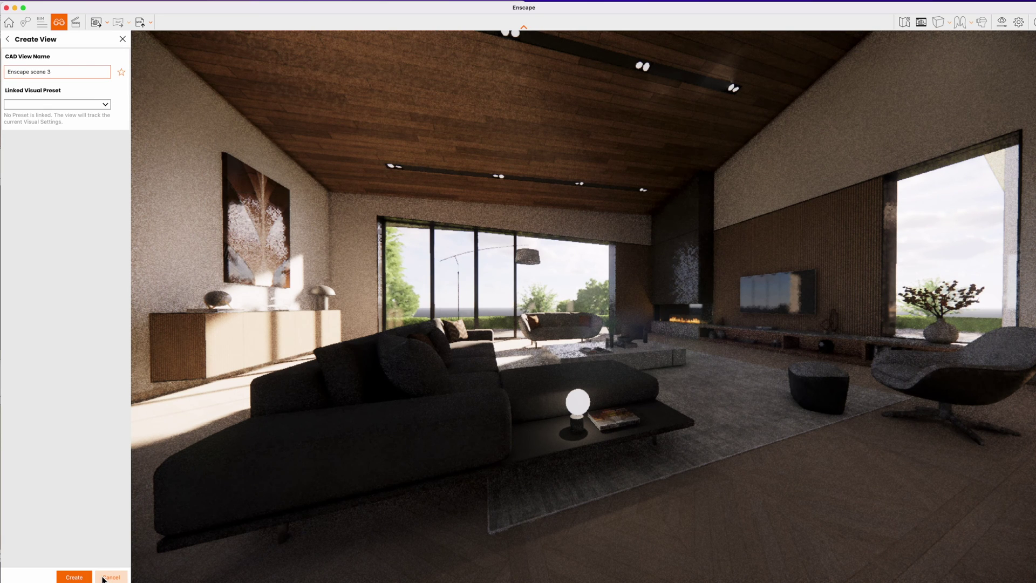
text(LIVING ROOM)
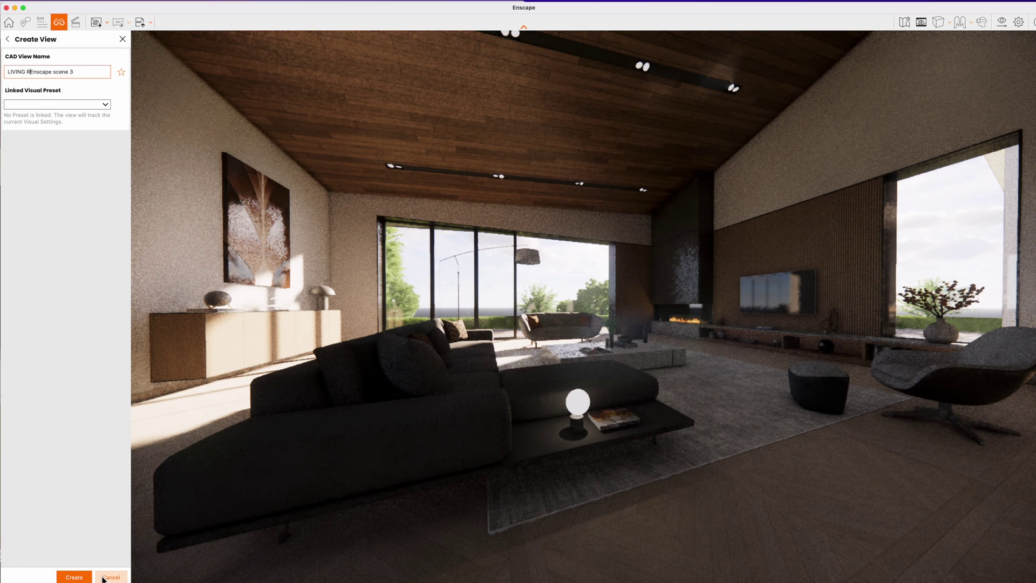
text( 3)
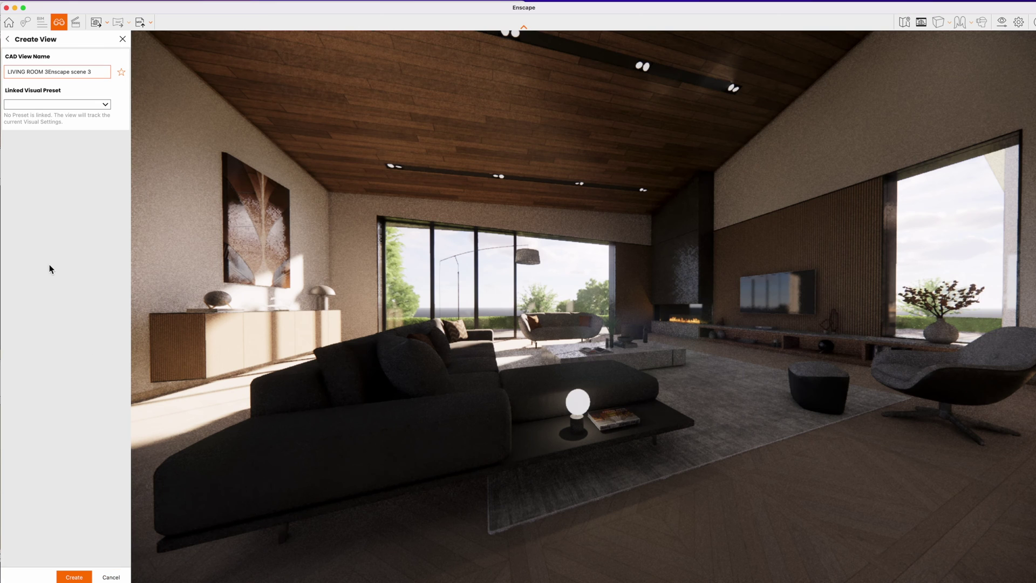
drag(48, 72, 100, 71)
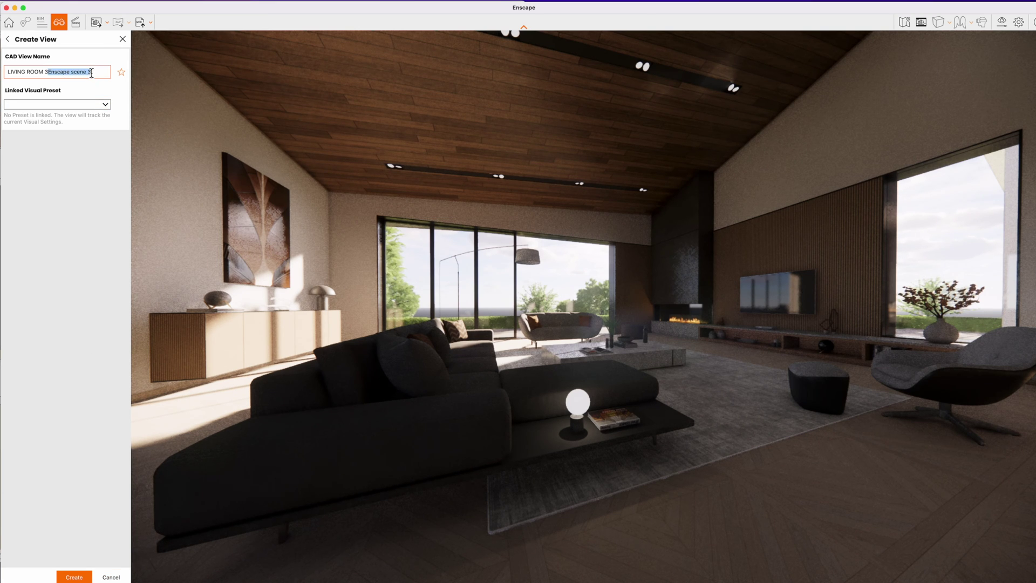
key(BackSpace)
click(105, 104)
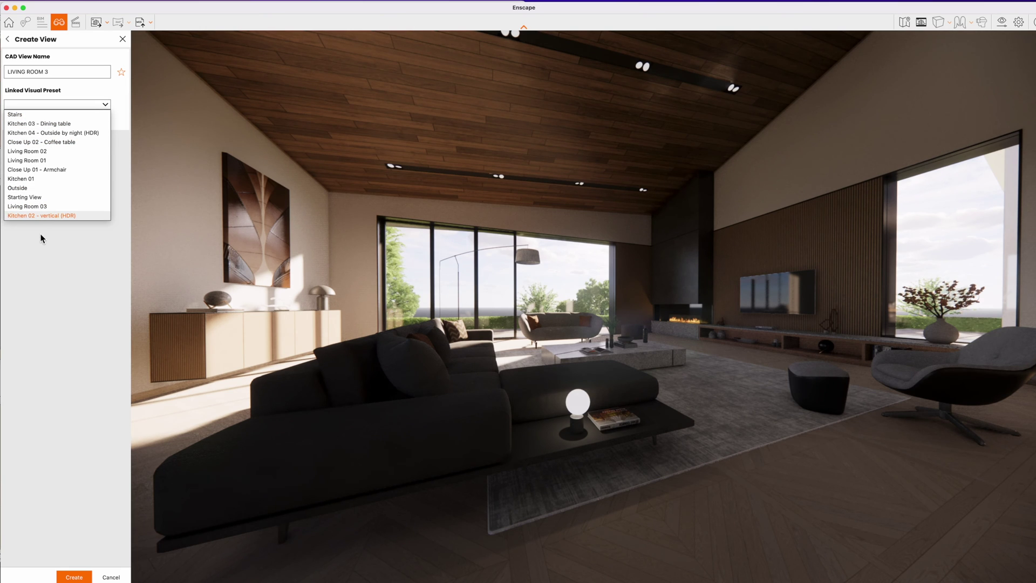
click(61, 255)
click(74, 577)
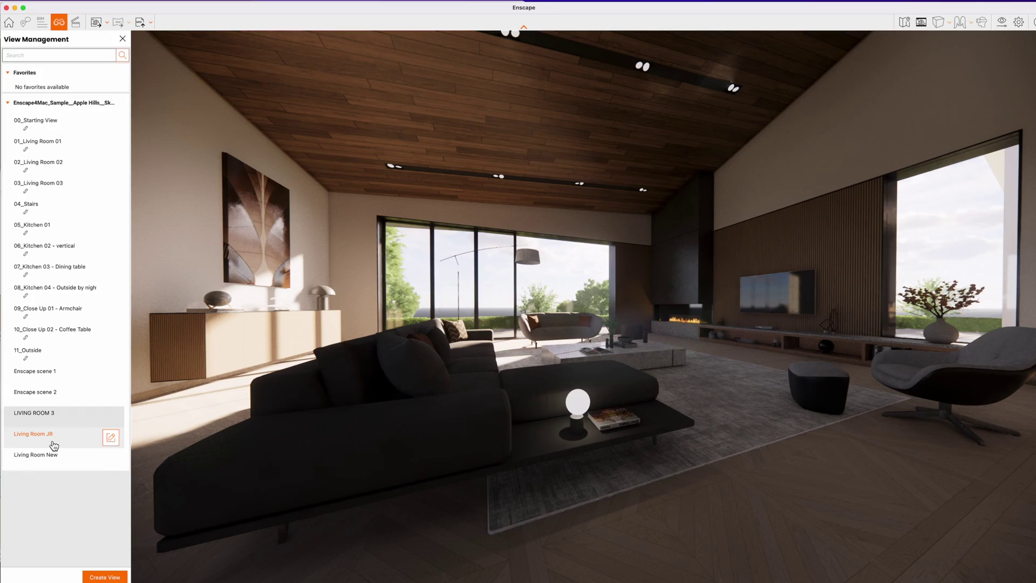
- Switch to the Living Room JR dining view and set the time of day to 07:00
click(49, 435)
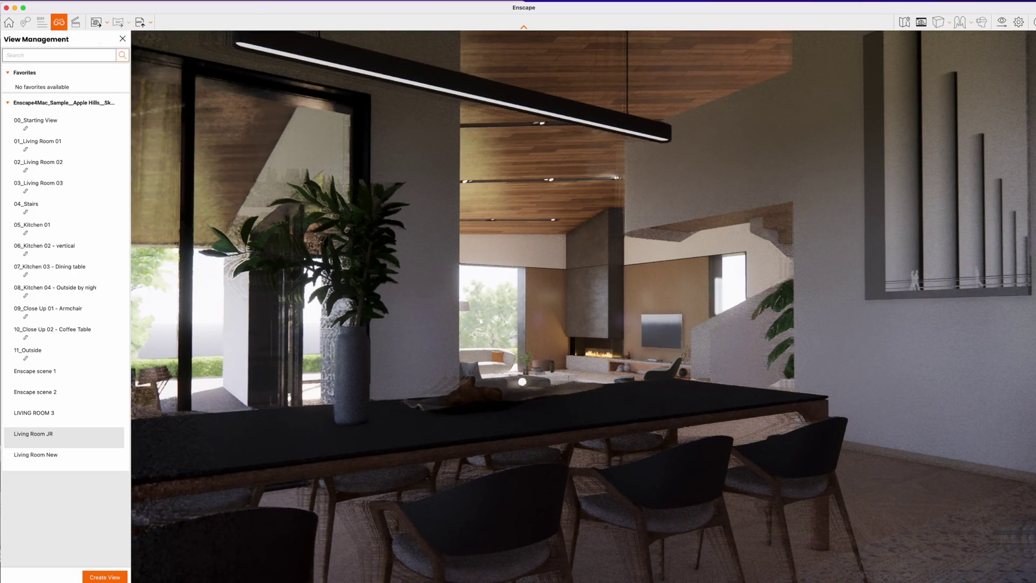
click(122, 38)
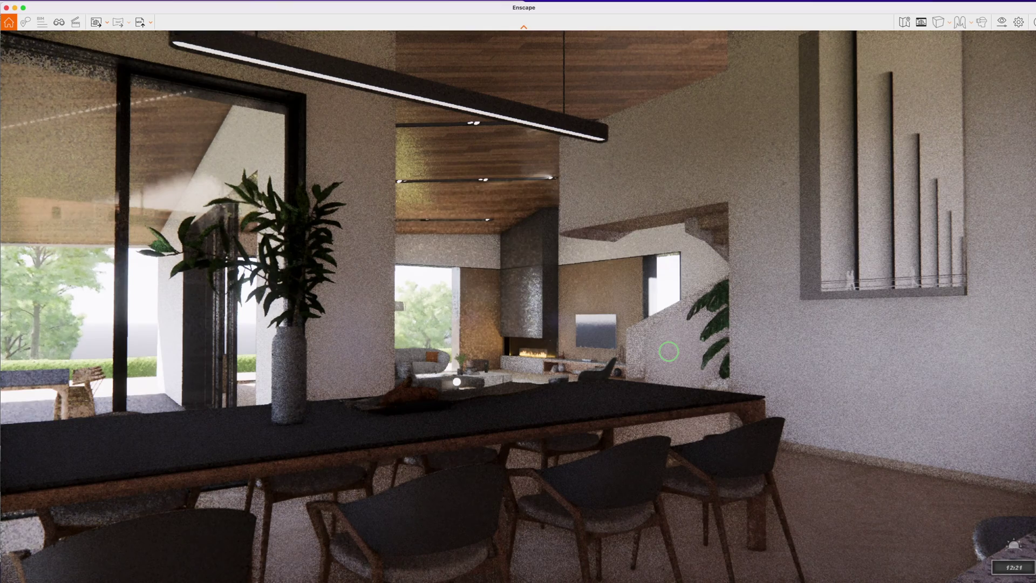
key(u)
key(u)
key(u)
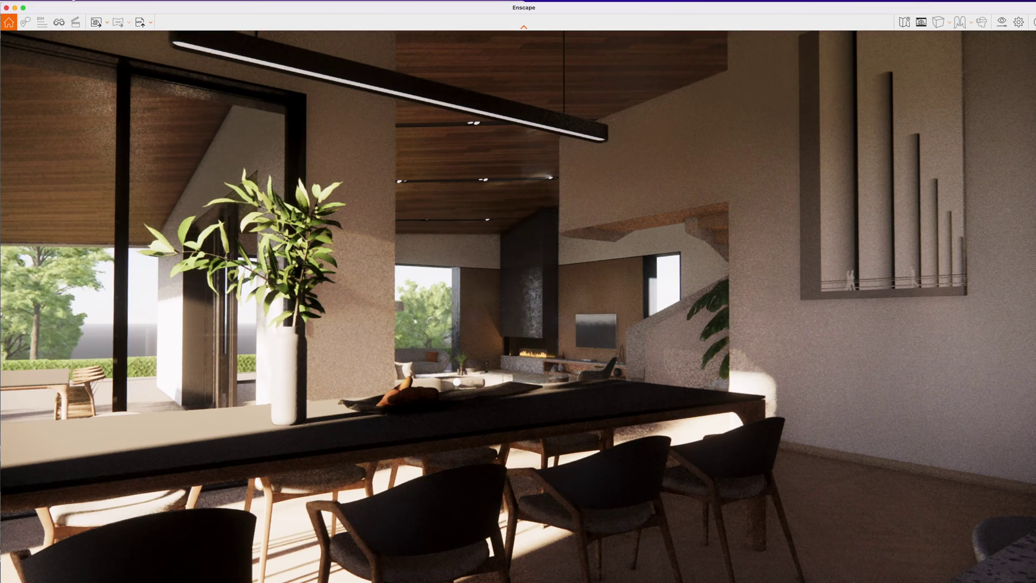
click(60, 23)
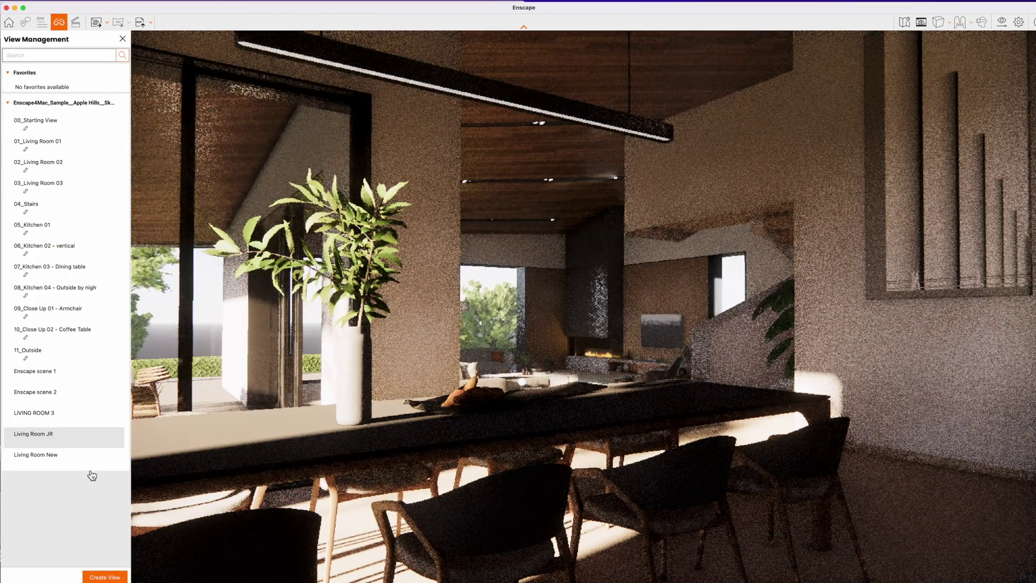
- Save the dining view as Enscape scene 3, then capture a screenshot into New Renders
mouse_move(86, 447)
click(104, 577)
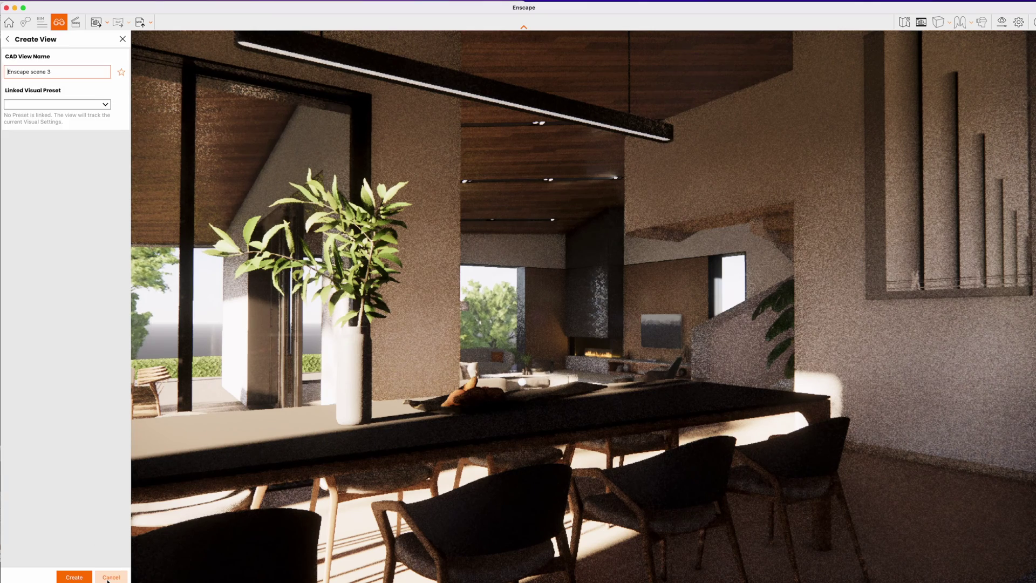
click(74, 576)
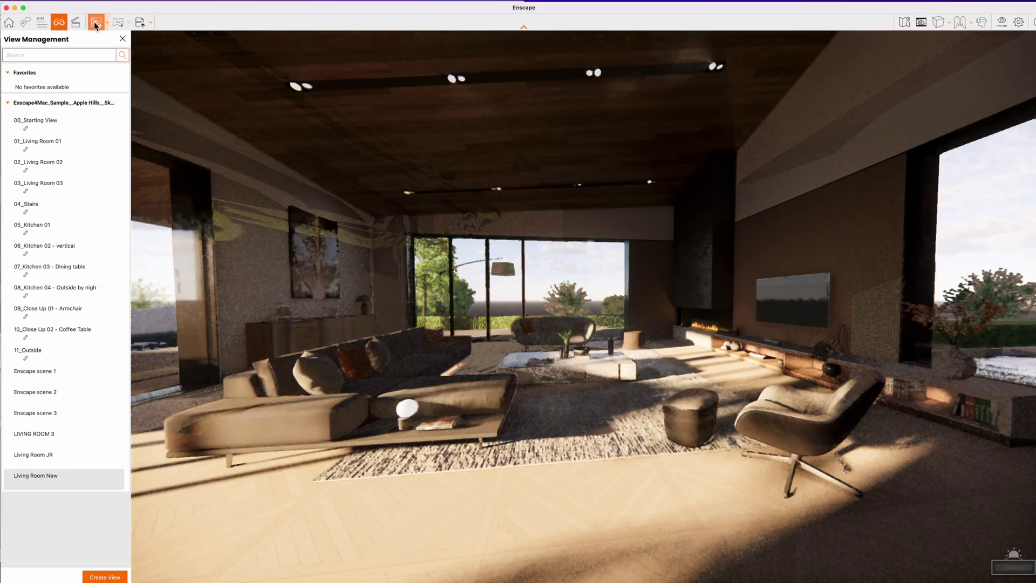
click(95, 24)
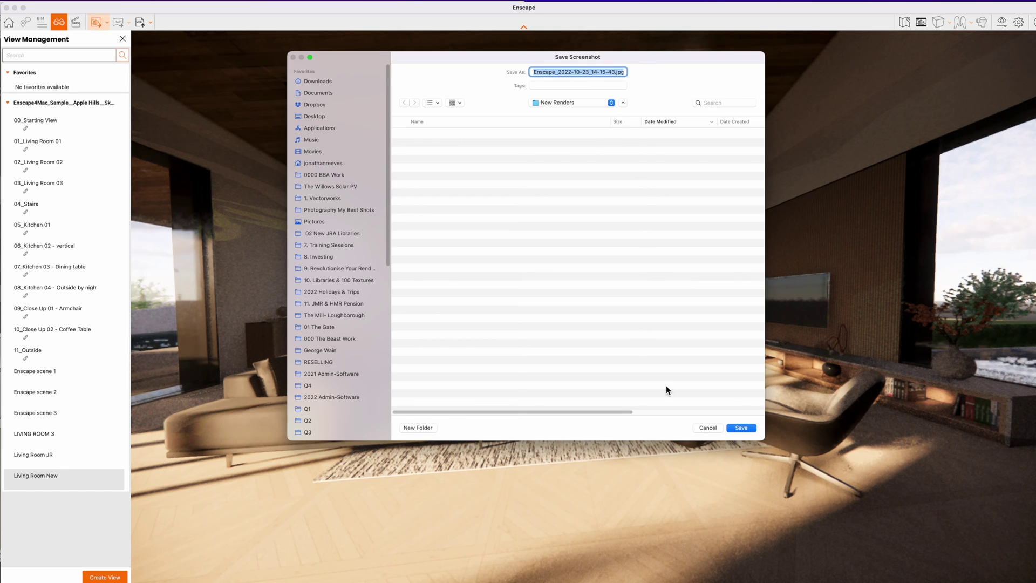
click(742, 428)
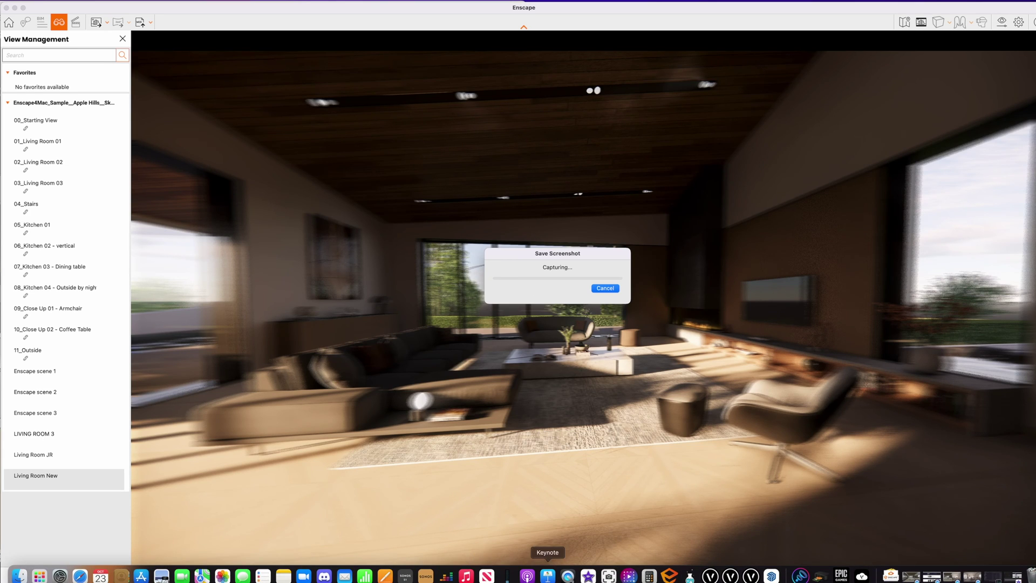
- Show Activity Monitor's GPU History and CPU History graphs side by side, hiding the process list
click(510, 576)
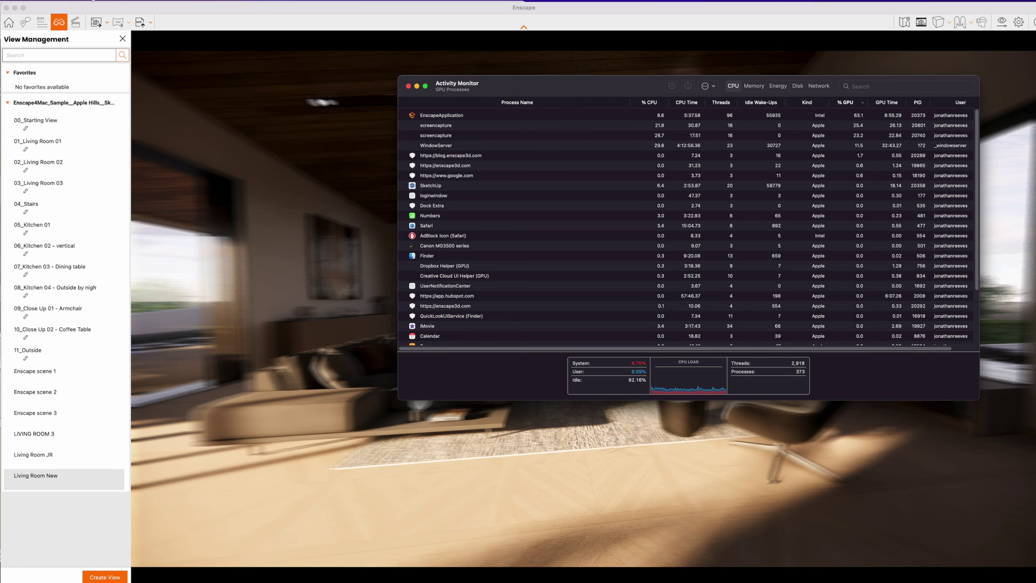
click(130, 2)
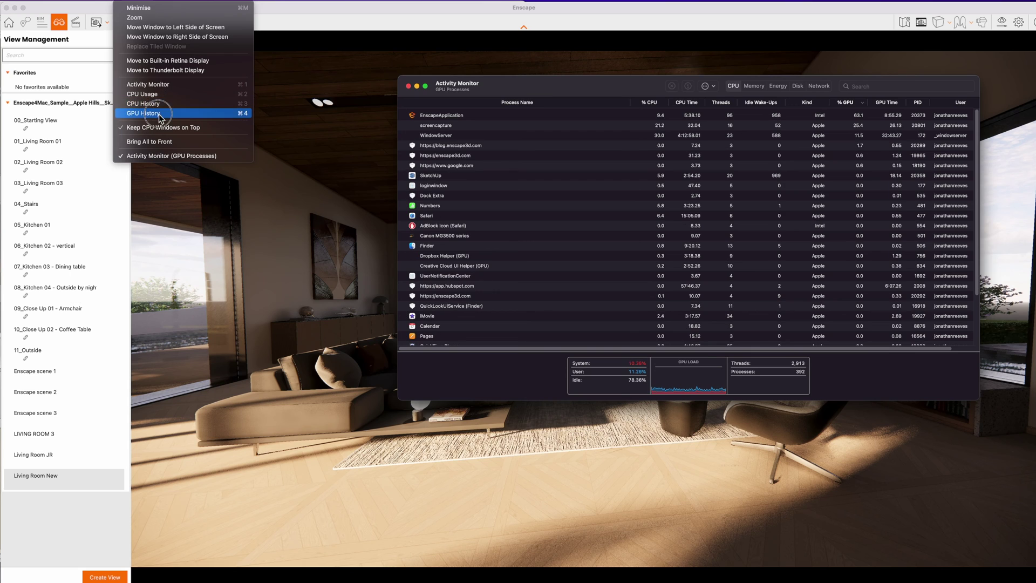
click(253, 113)
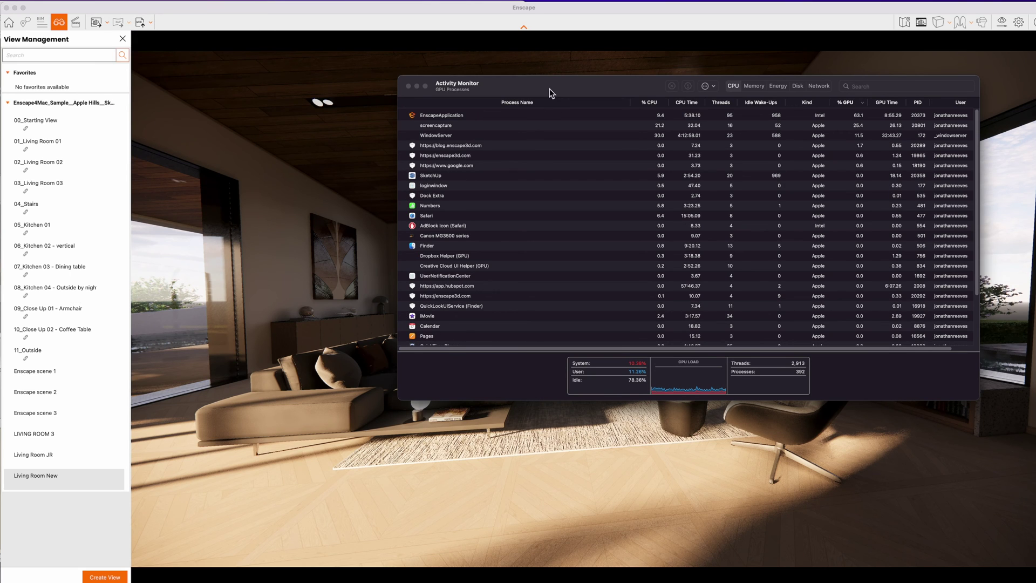
click(141, 3)
click(160, 106)
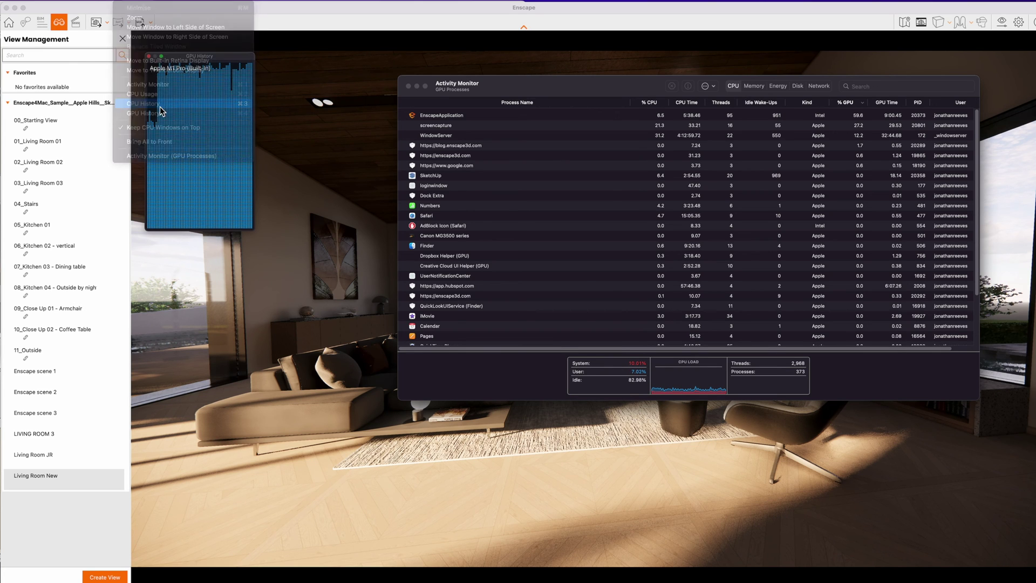
drag(582, 95, 318, 64)
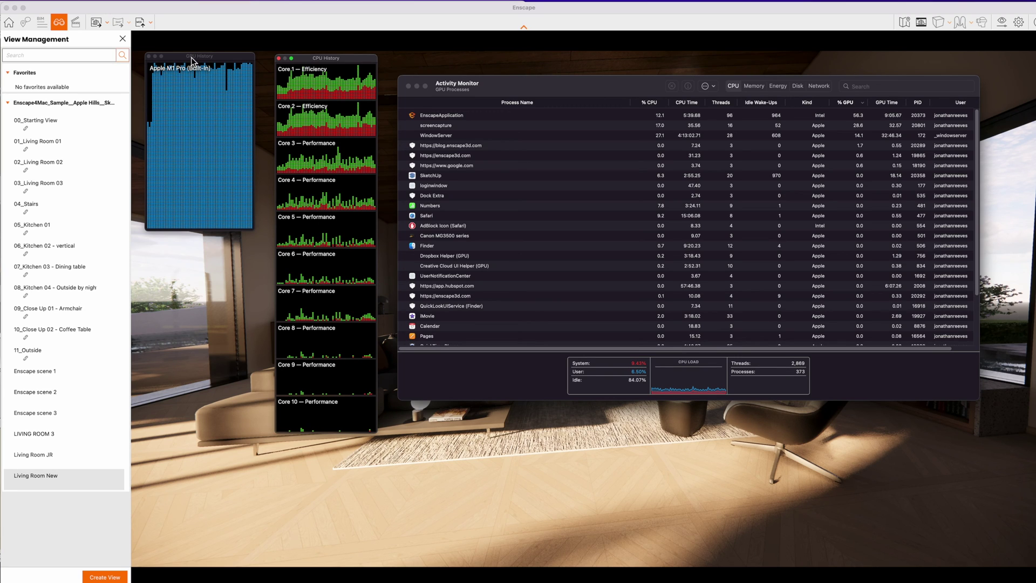
click(416, 86)
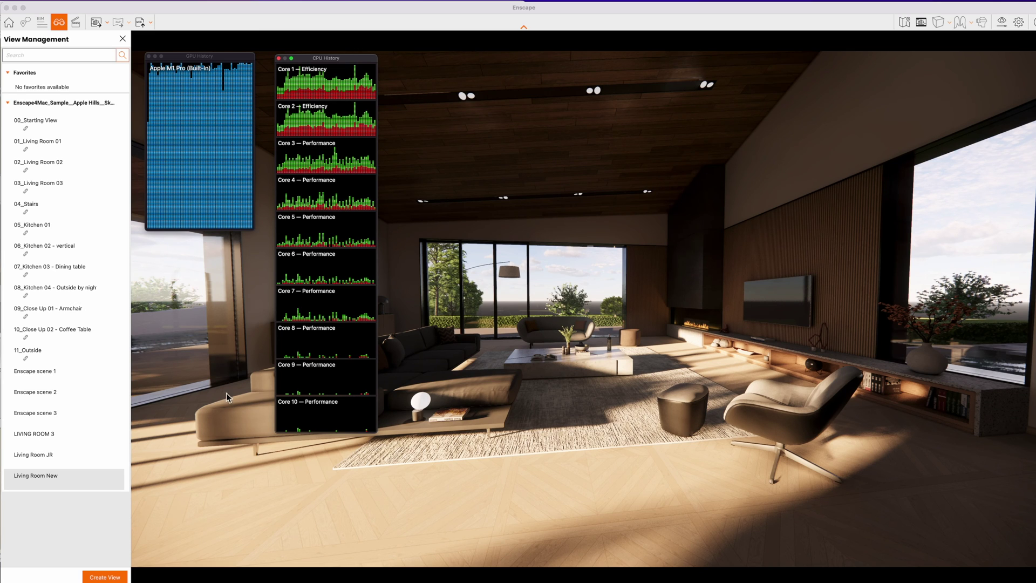
click(21, 576)
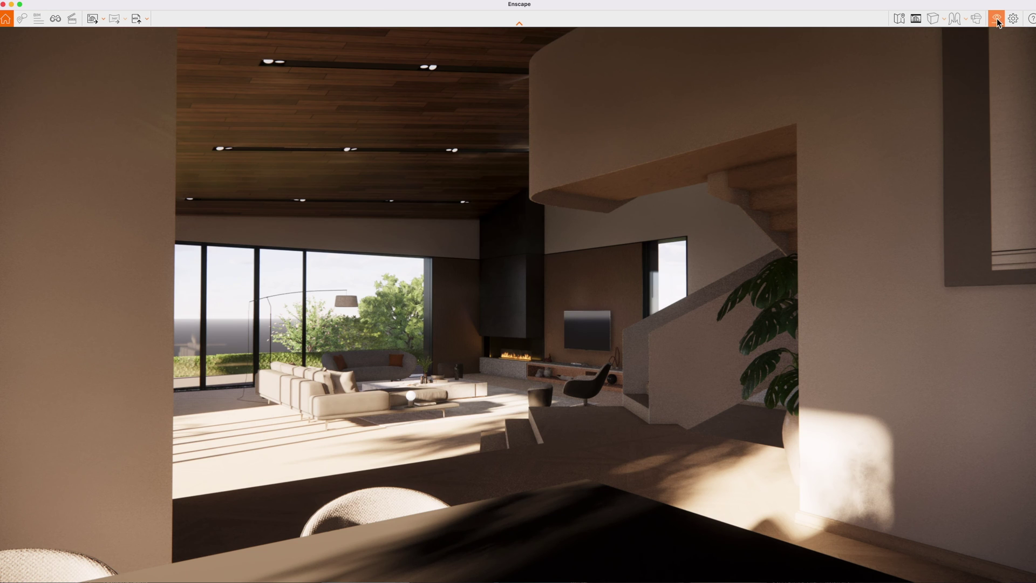
- Enable Object-ID, Material-ID, Depth and Alpha channel export in Enscape's Output settings, 20.00 m depth range
click(996, 18)
drag(500, 138, 649, 116)
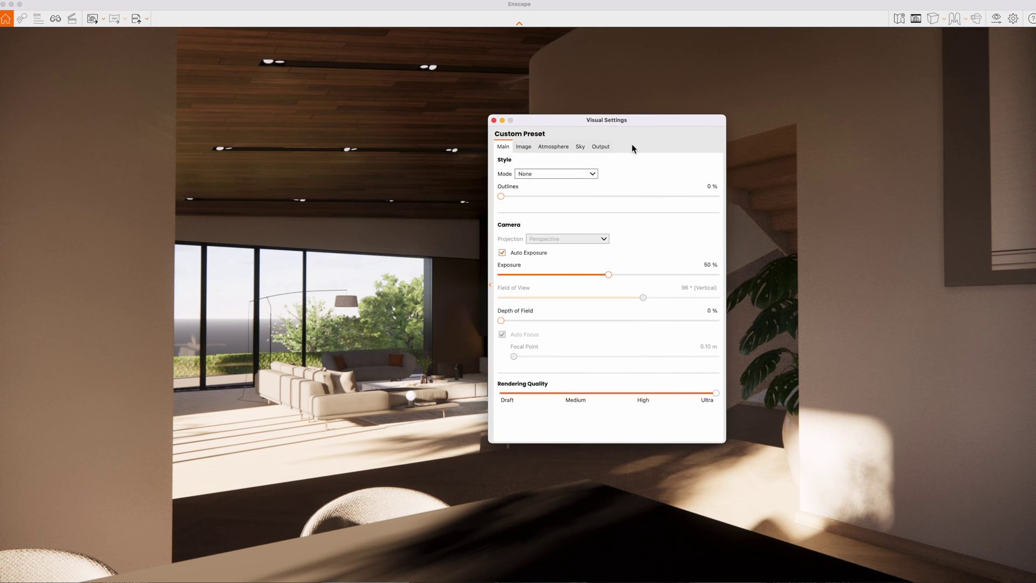
click(600, 148)
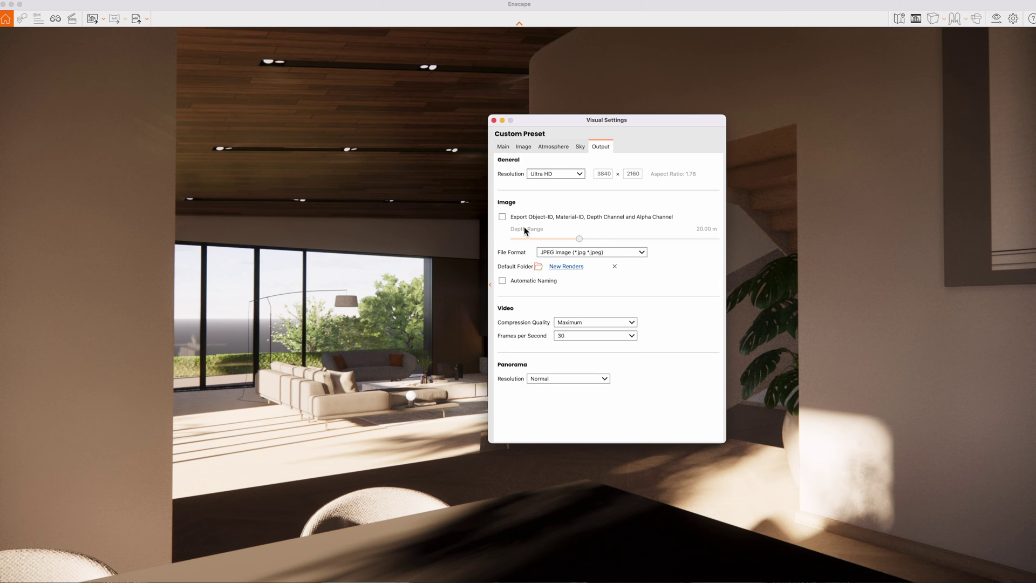
click(502, 217)
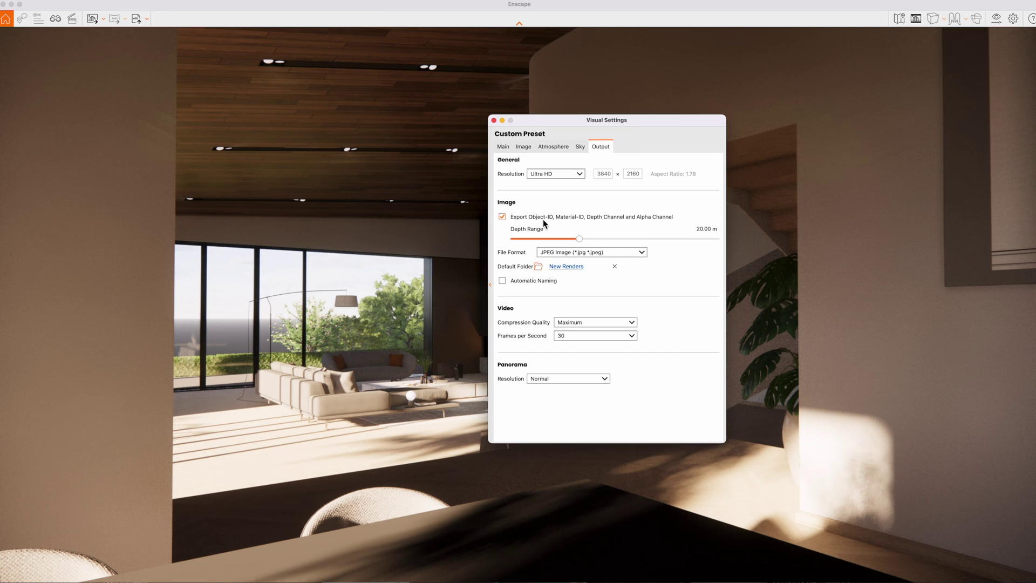